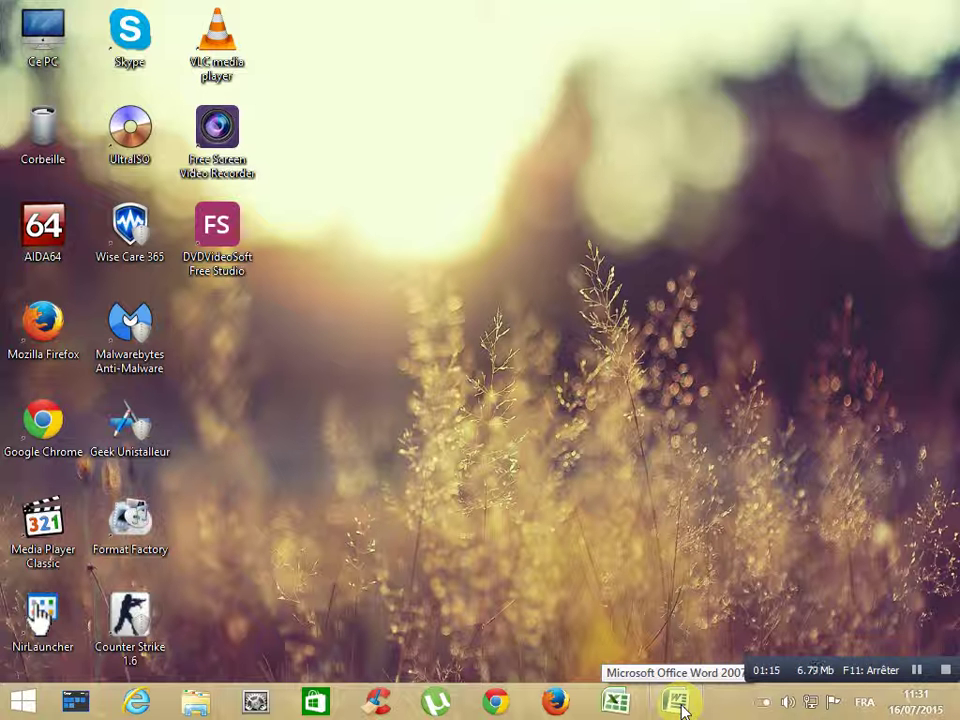
Launch Microsoft Office Word 2007 from its pinned shortcut and close the blank document window.
click(678, 703)
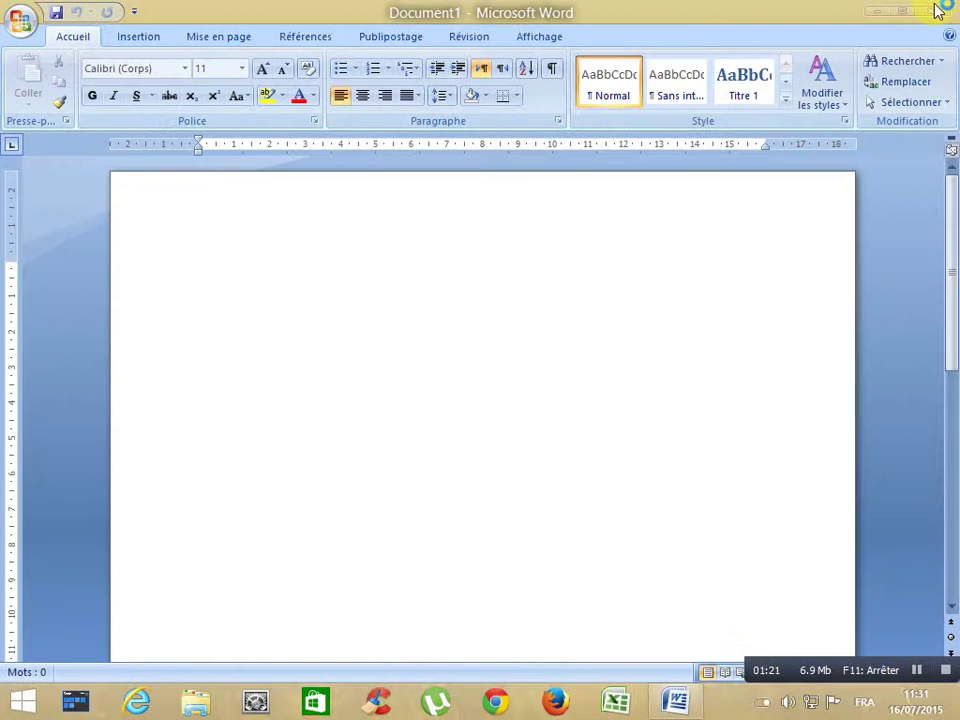
click(940, 12)
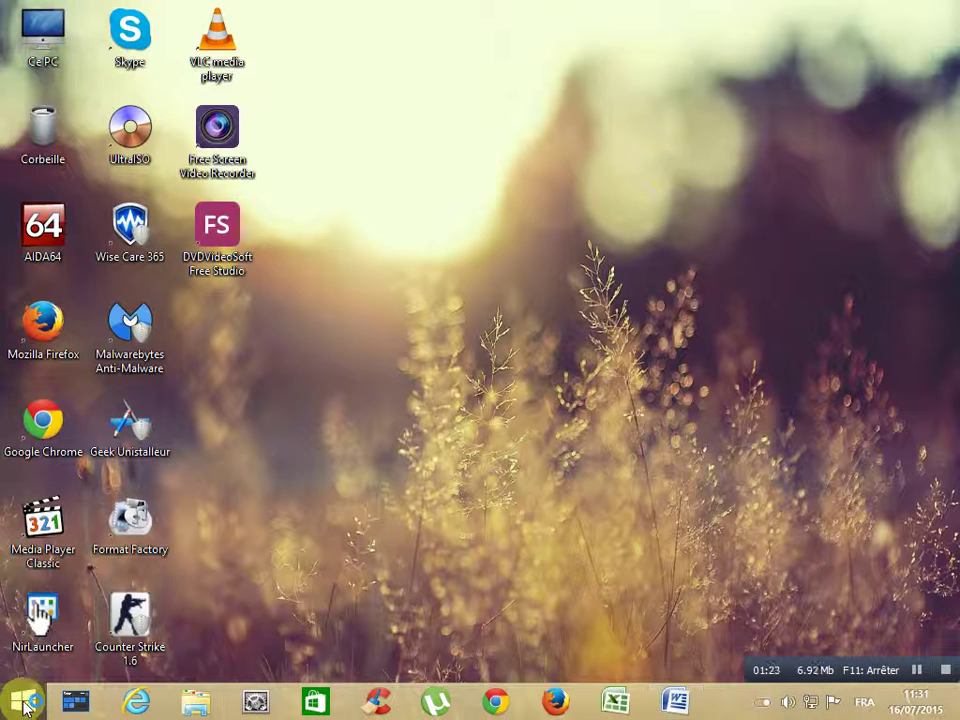
Start Word 2007 from the Microsoft Office folder in the list of all installed programs and close it.
click(24, 704)
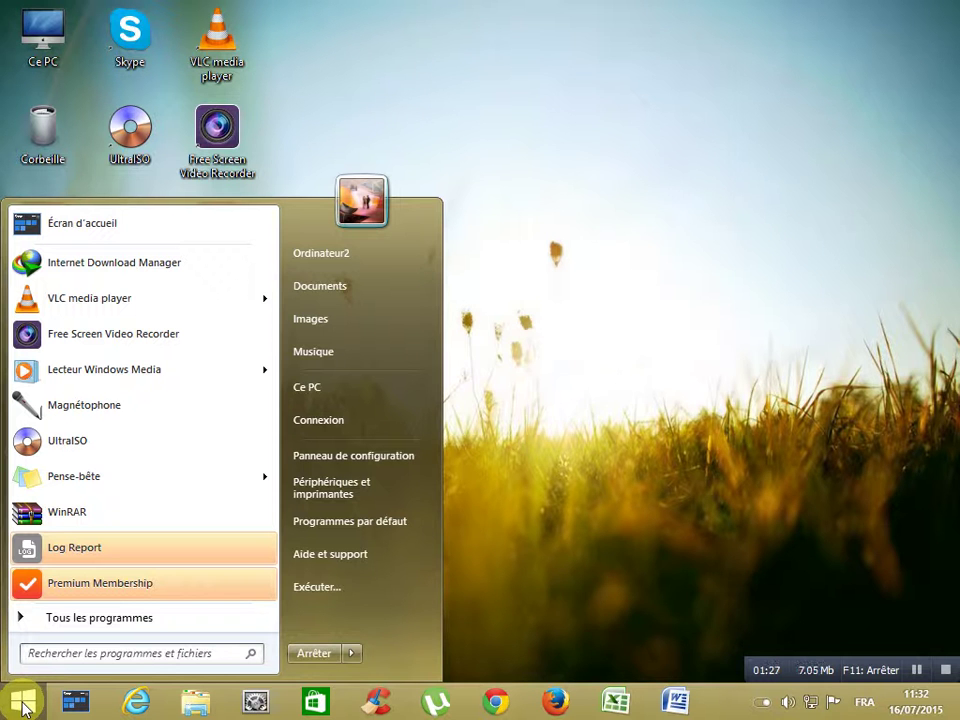
click(70, 620)
click(70, 620)
click(70, 620)
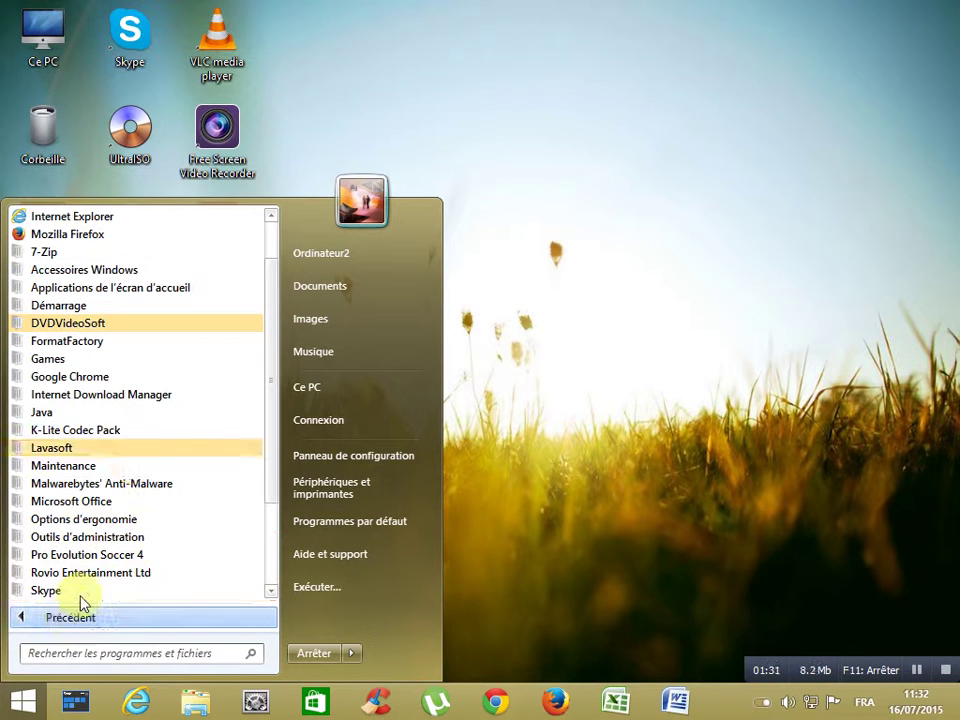
click(110, 505)
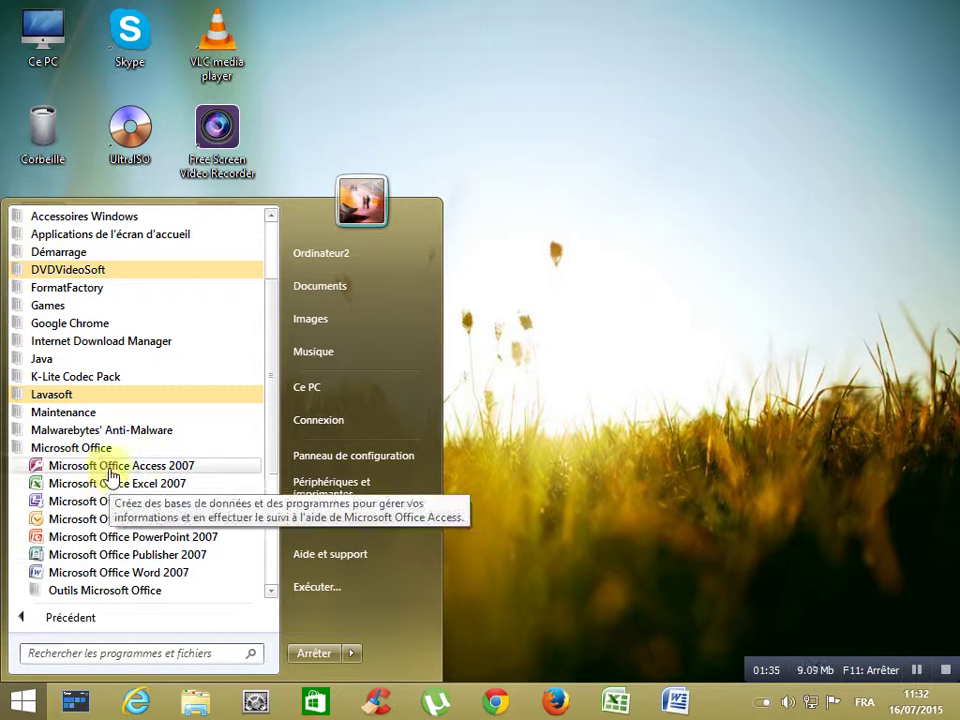
click(113, 574)
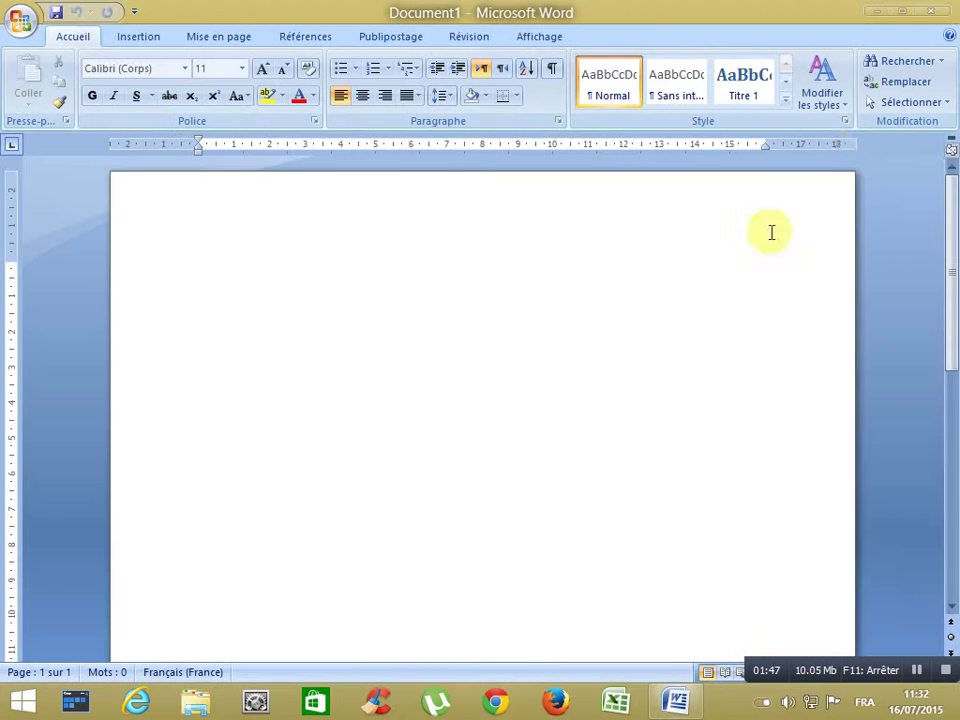
click(930, 18)
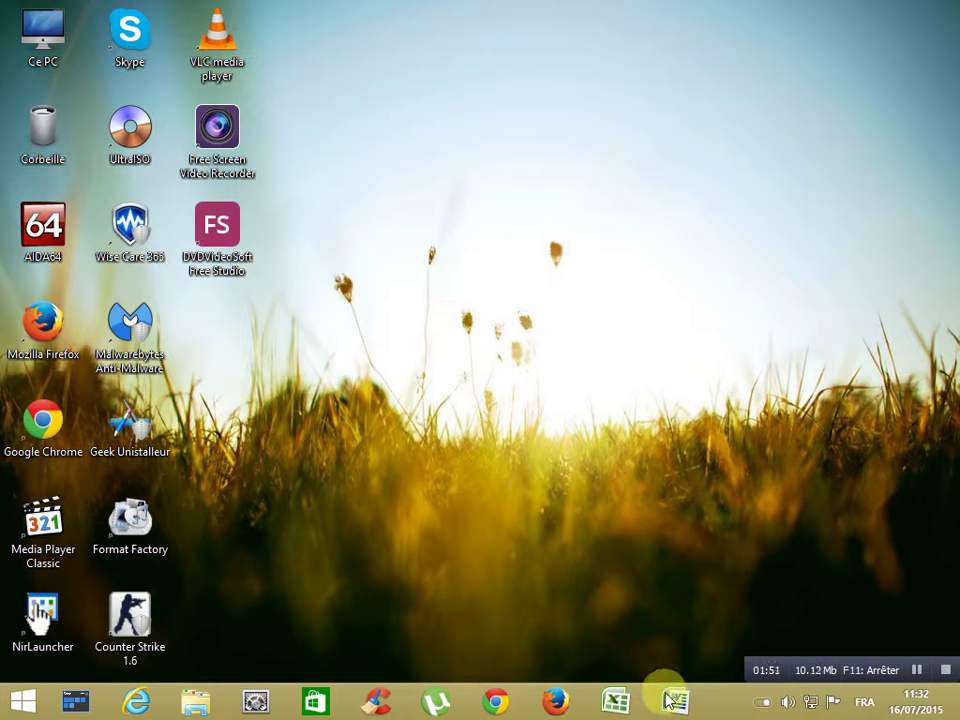
Search the installed programs for "winword", launch the program found, and close it.
click(22, 700)
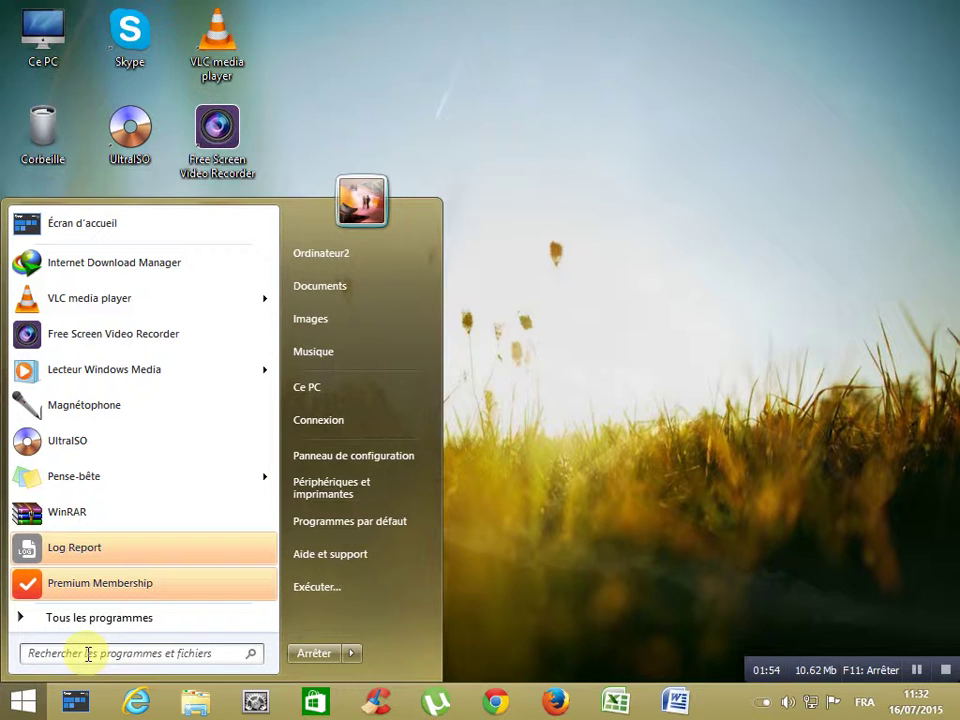
click(88, 653)
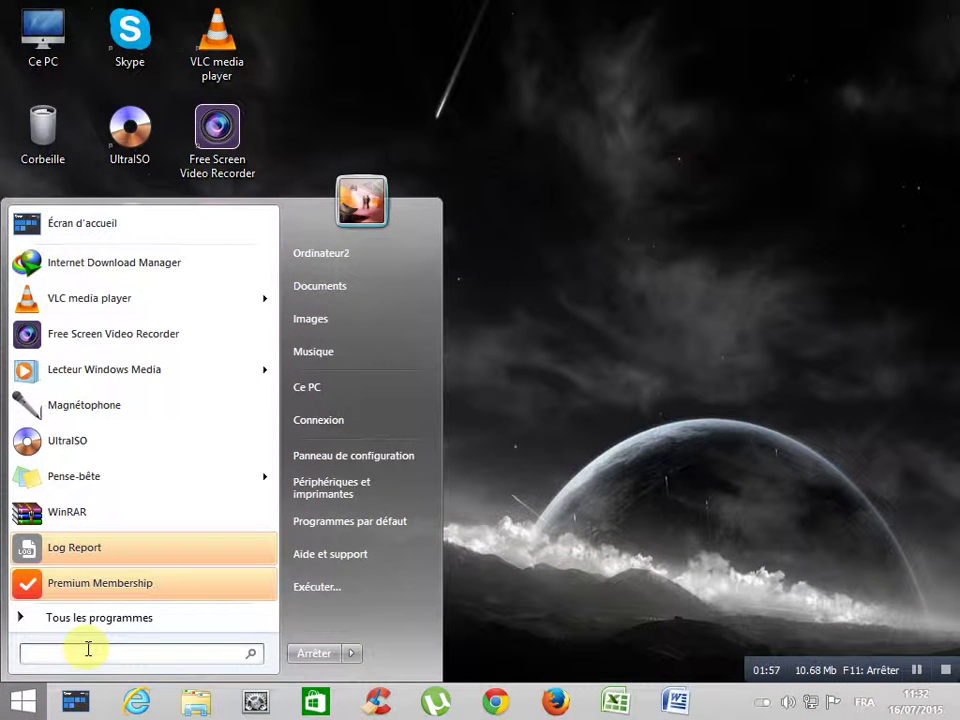
text(win)
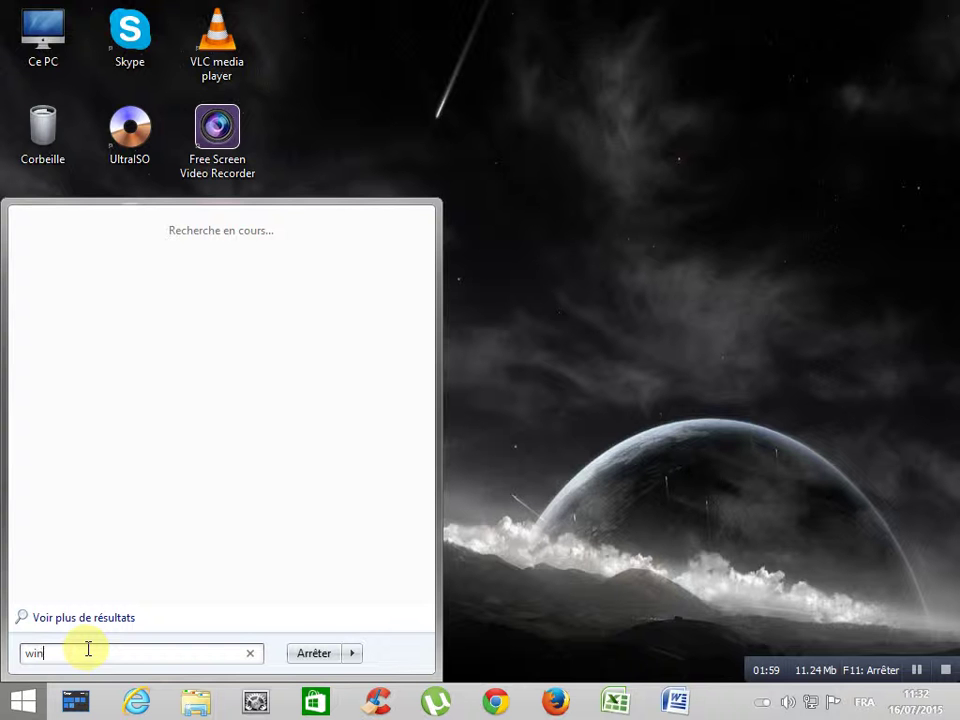
text(wo)
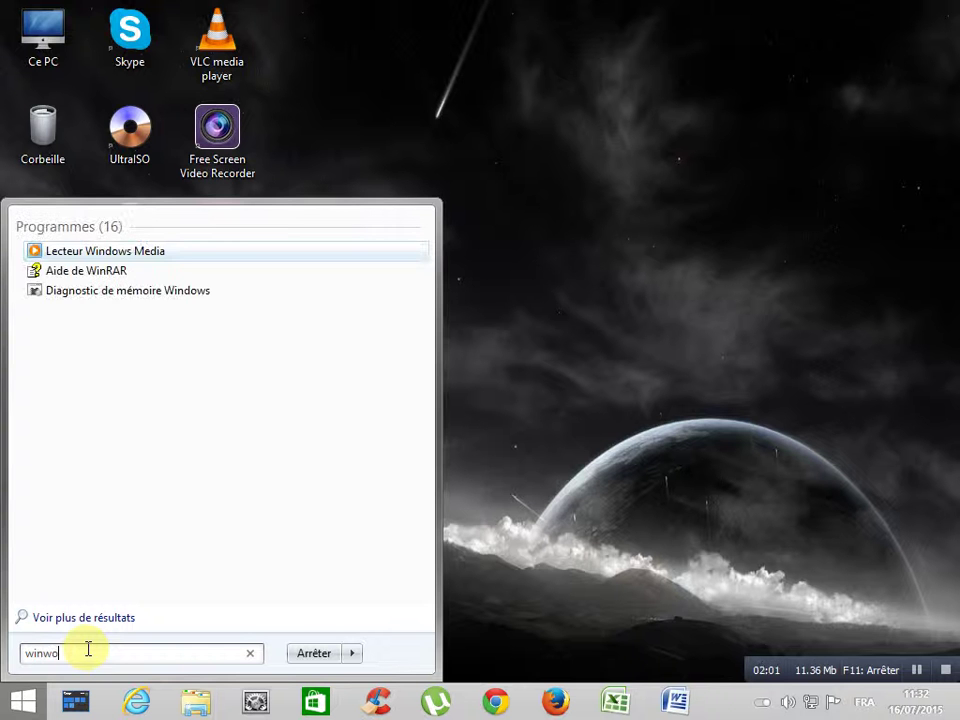
text(rd)
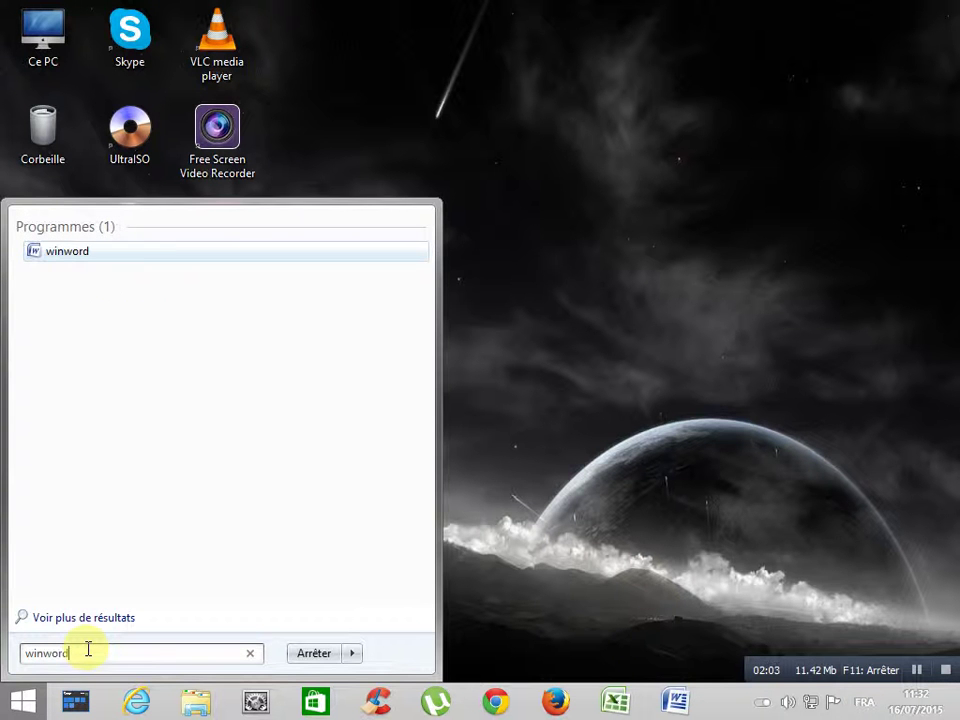
click(62, 255)
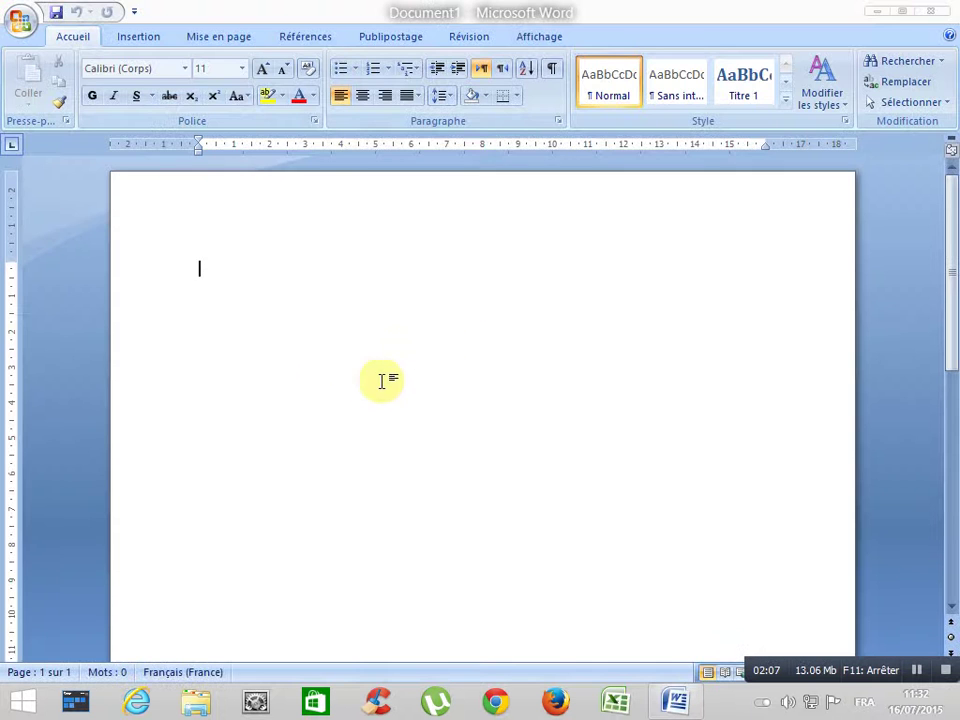
click(928, 9)
Create a desktop shortcut for Microsoft Office Word 2007 from its entry in the Microsoft Office program folder.
click(20, 699)
click(78, 622)
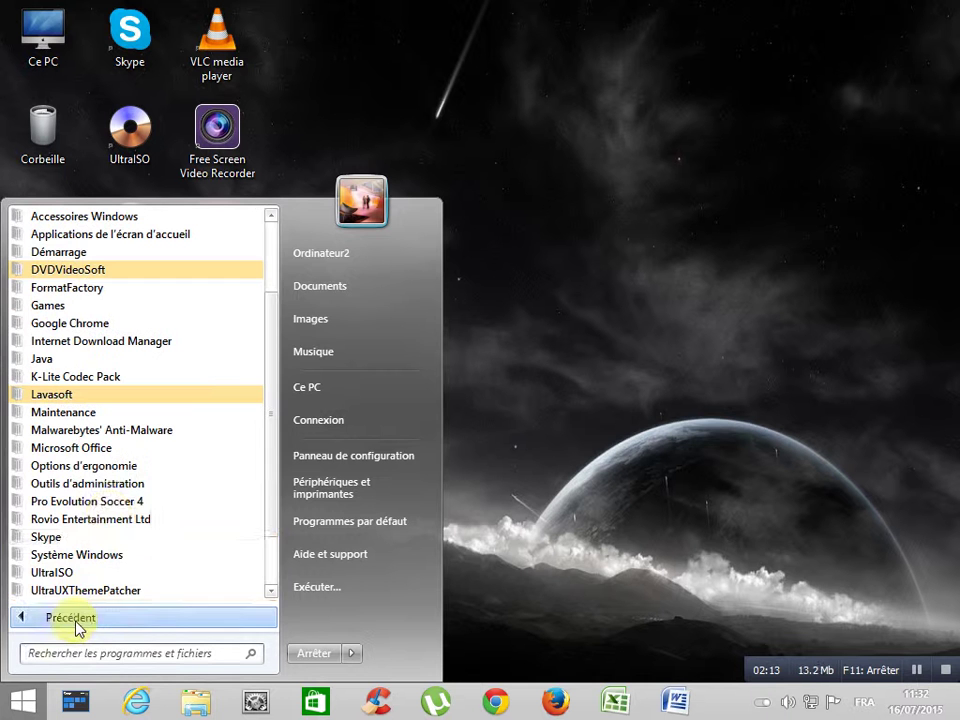
click(124, 449)
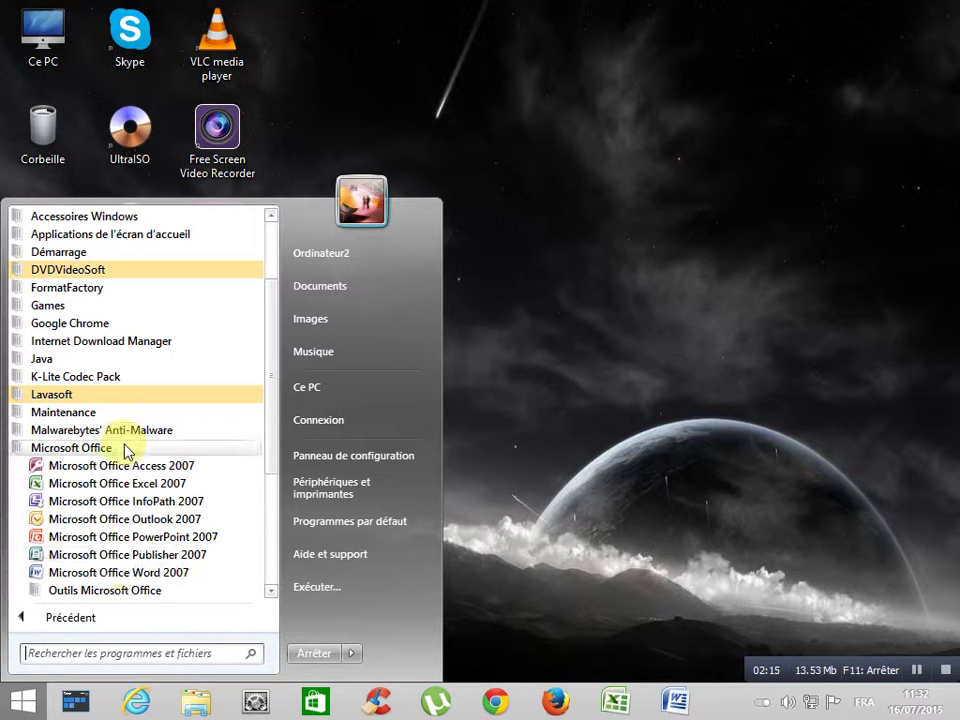
right_click(125, 575)
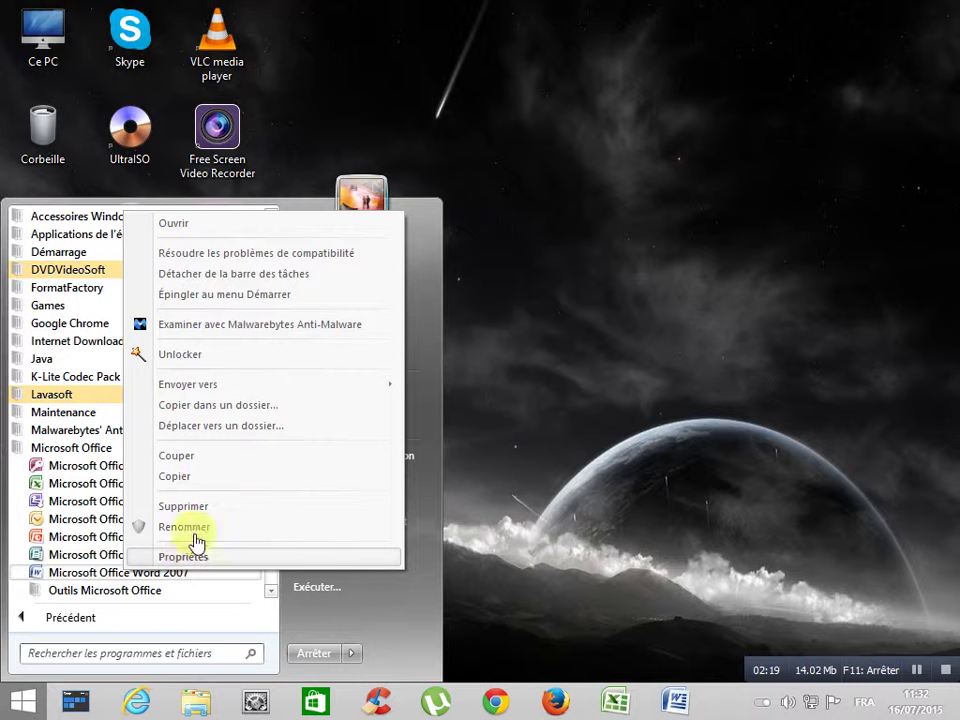
mouse_move(294, 386)
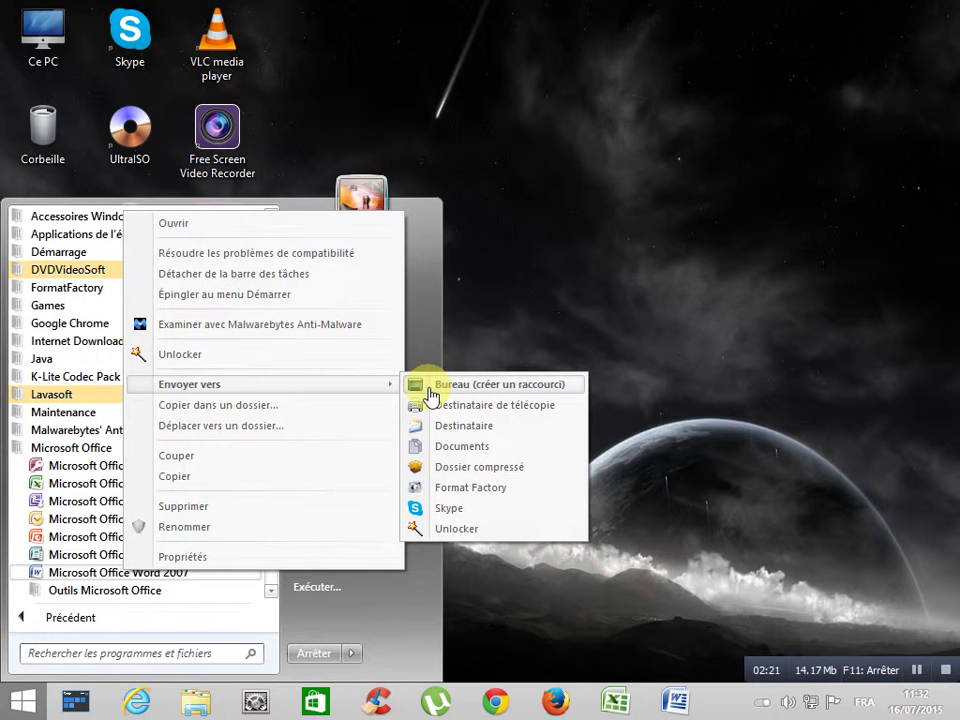
click(431, 395)
click(456, 394)
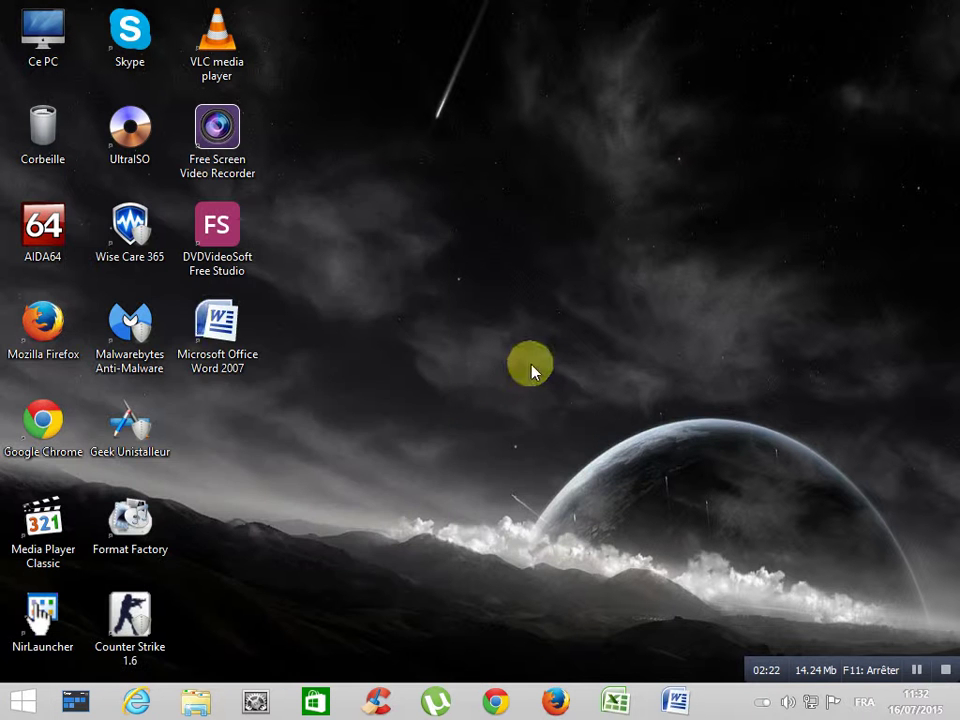
Test the Word 2007 desktop shortcut by opening Word with it, and close the window.
double_click(220, 350)
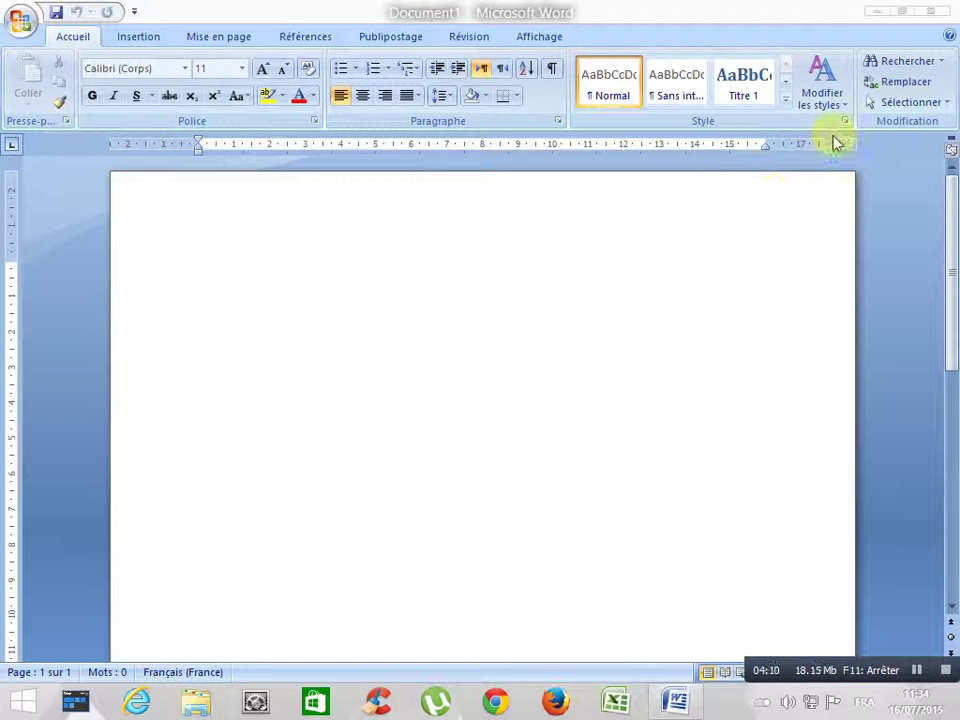
click(930, 17)
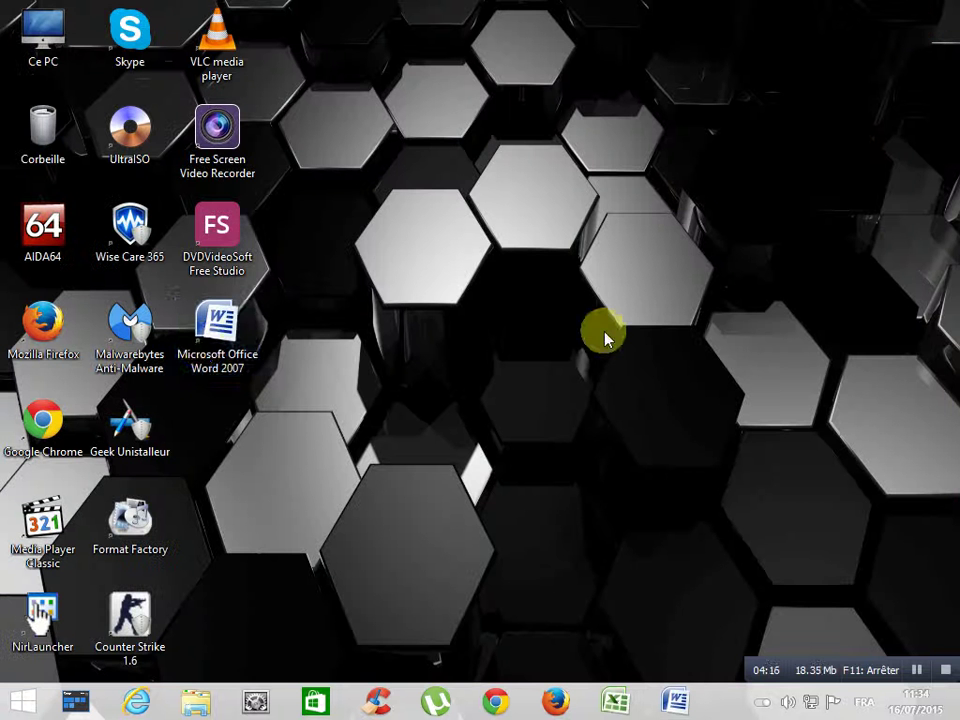
Open Word from its desktop shortcut and demonstrate reducing, maximizing, minimizing and restoring its window.
double_click(215, 330)
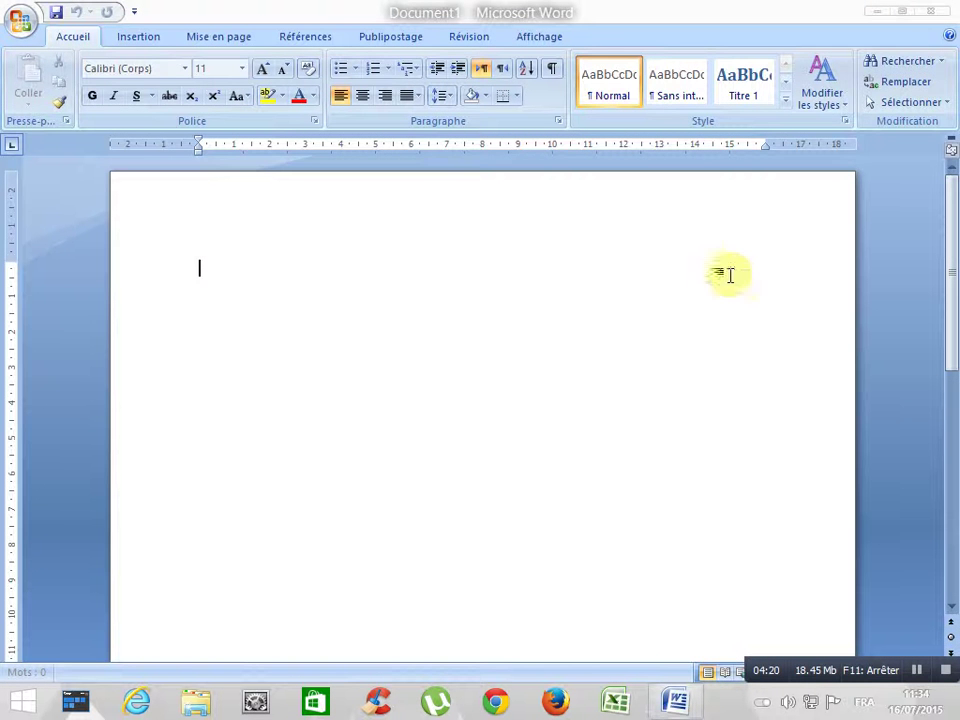
click(904, 14)
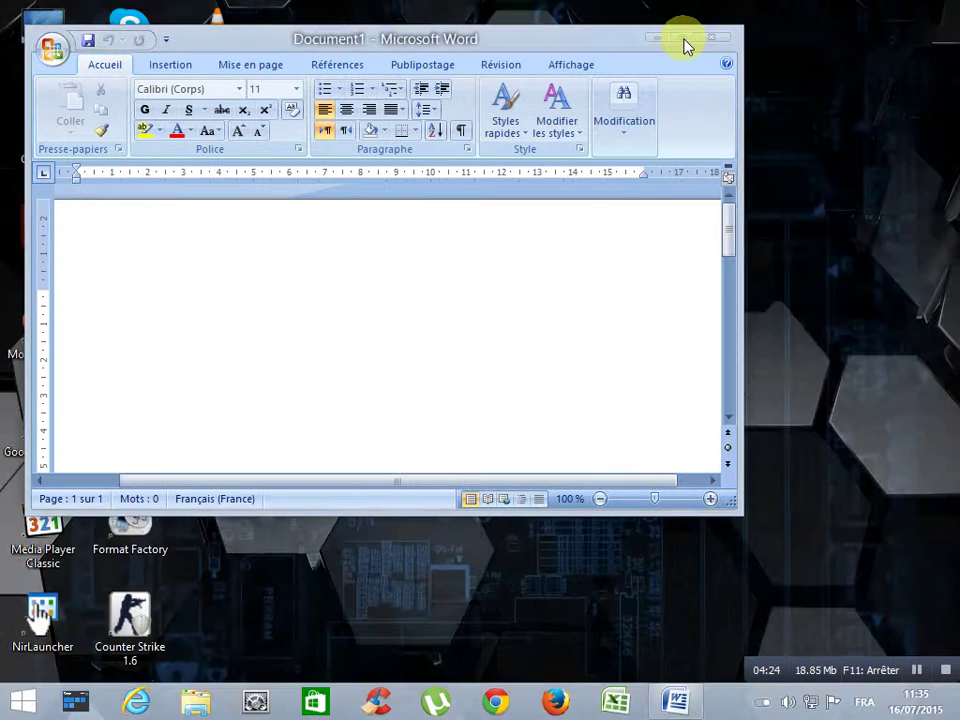
click(684, 40)
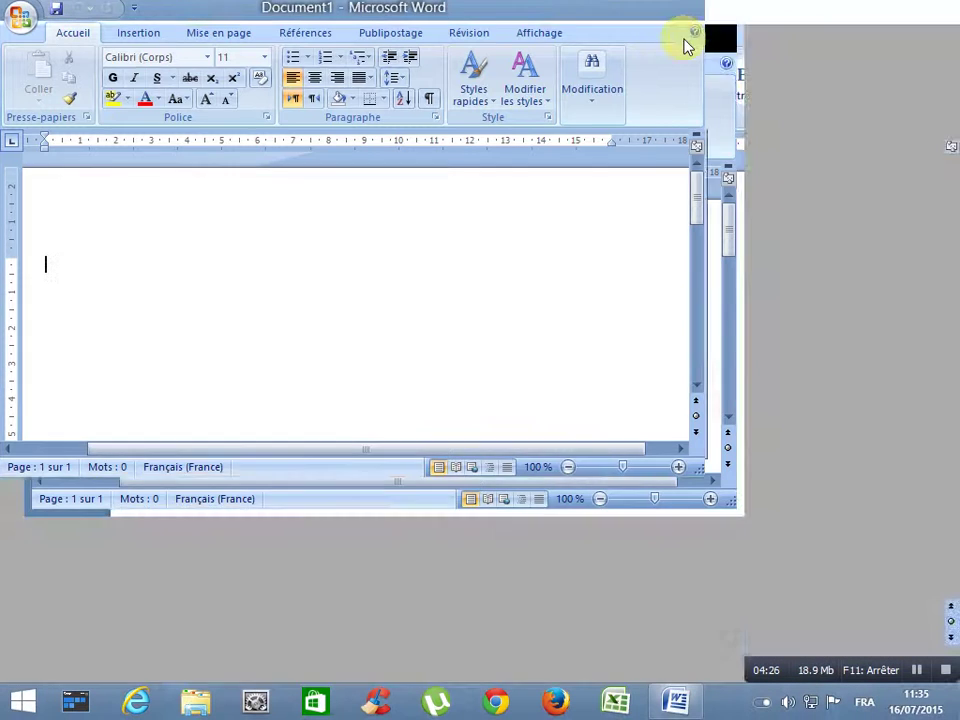
click(876, 14)
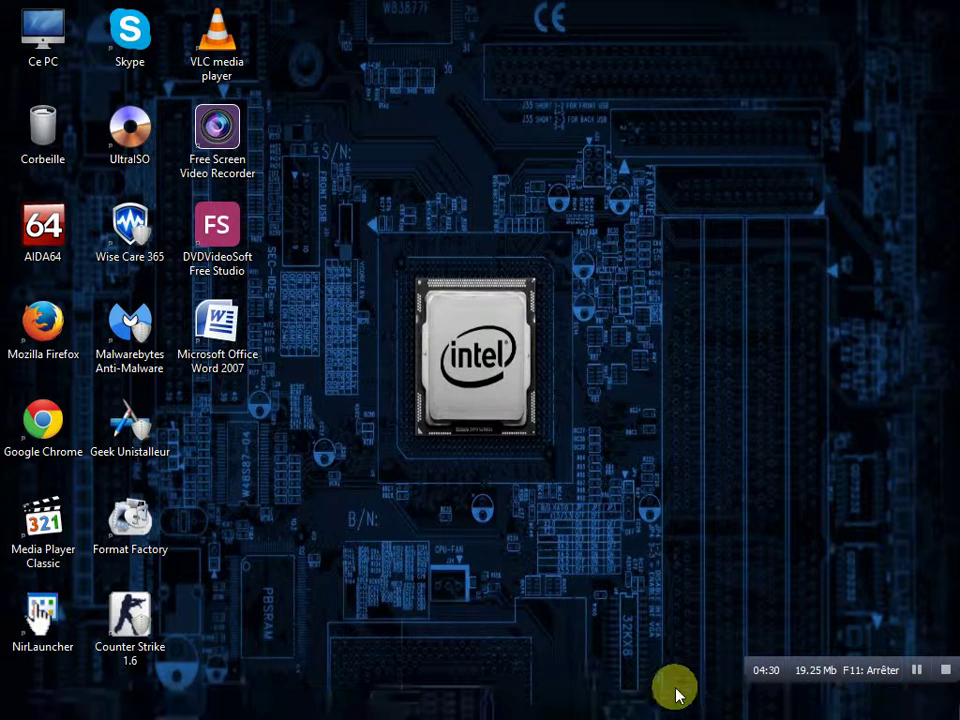
mouse_move(677, 696)
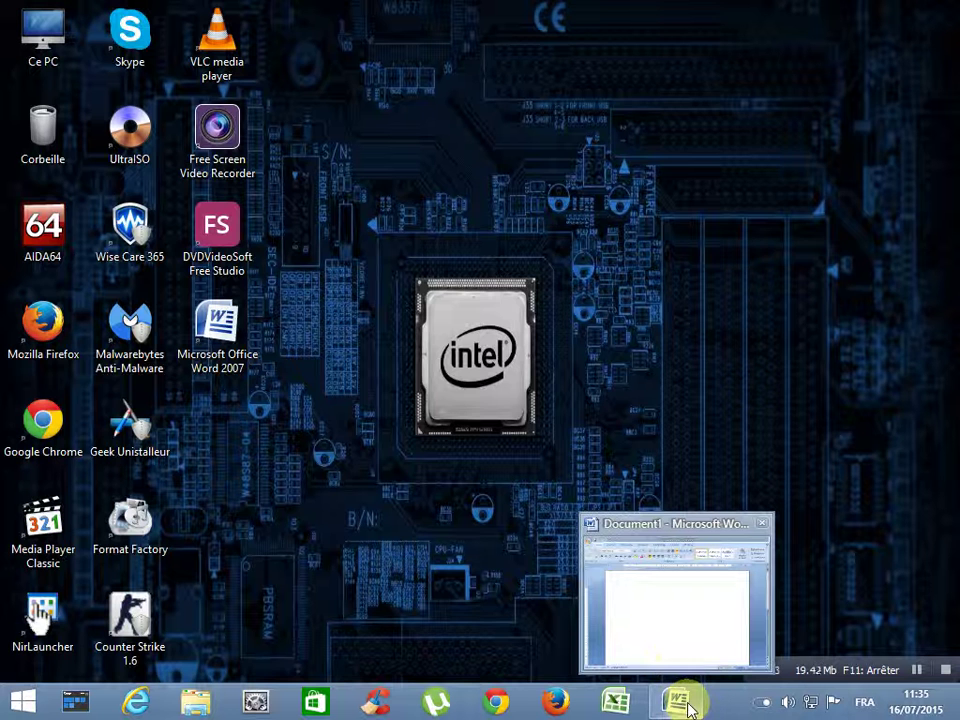
click(686, 705)
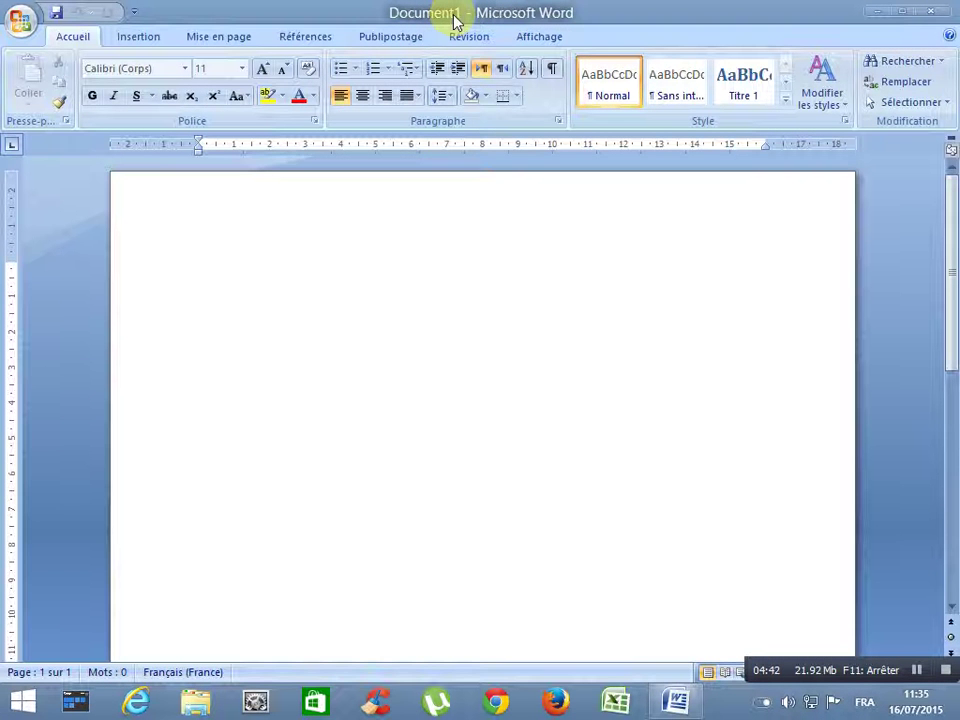
Enter the text "La vie" in the blank document and save it as "essaie" in the Documents folder.
text(La vie)
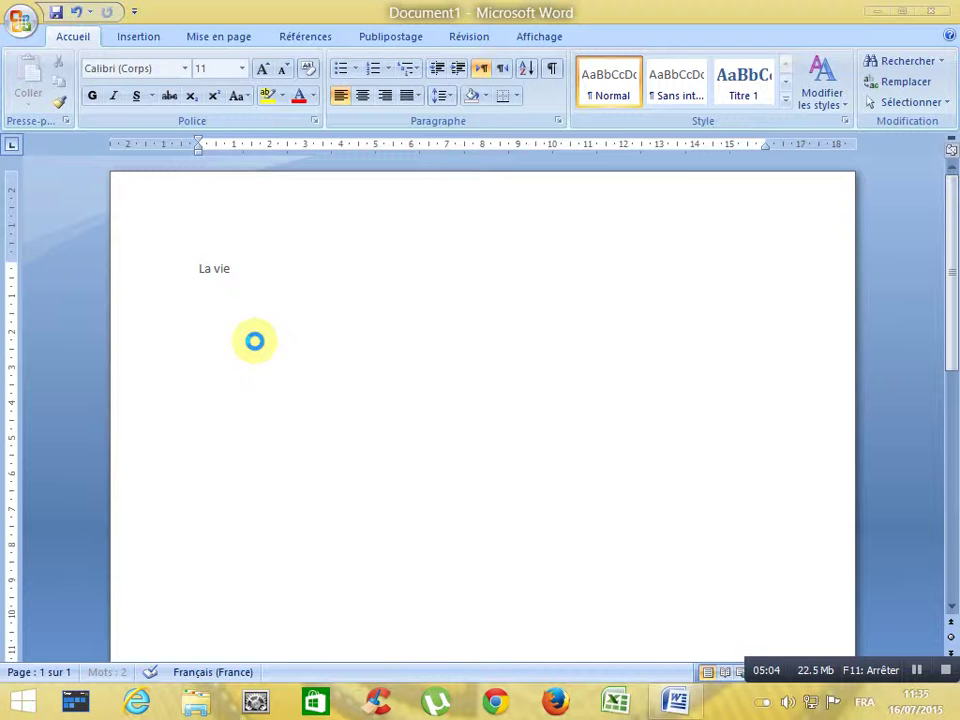
key(ctrl+s)
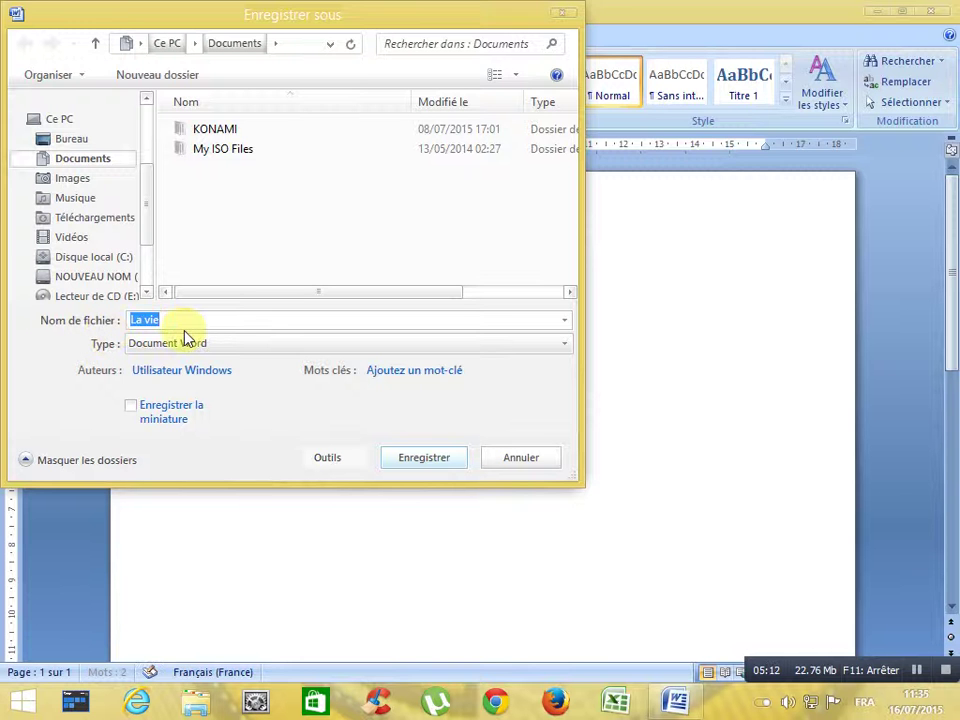
text(essaie)
click(413, 459)
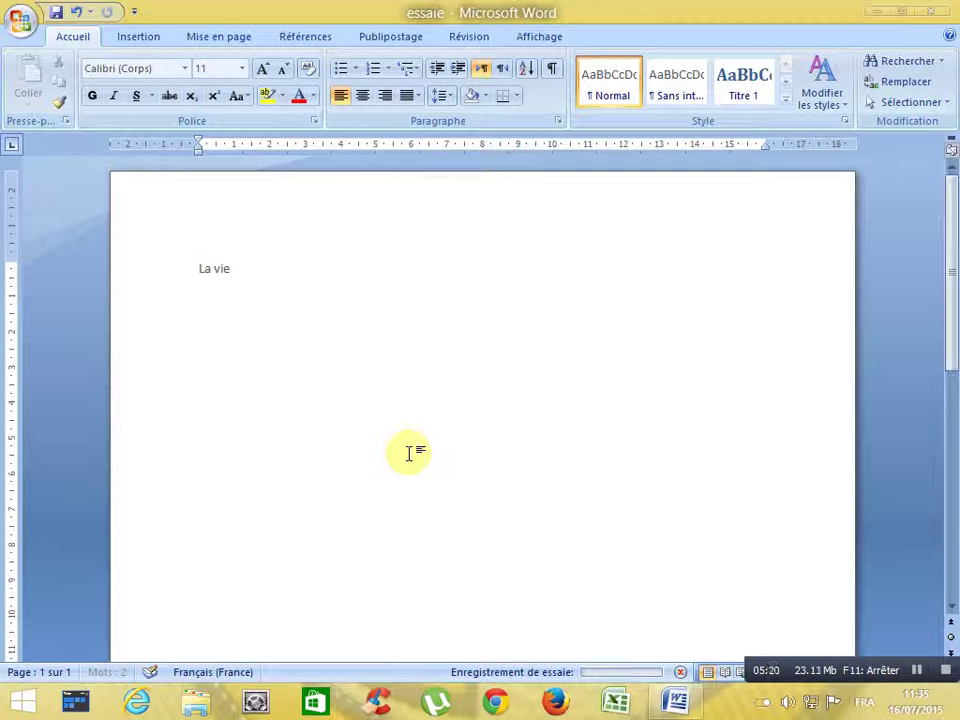
Add two empty paragraphs below the text "La vie".
key(Return)
key(Return)
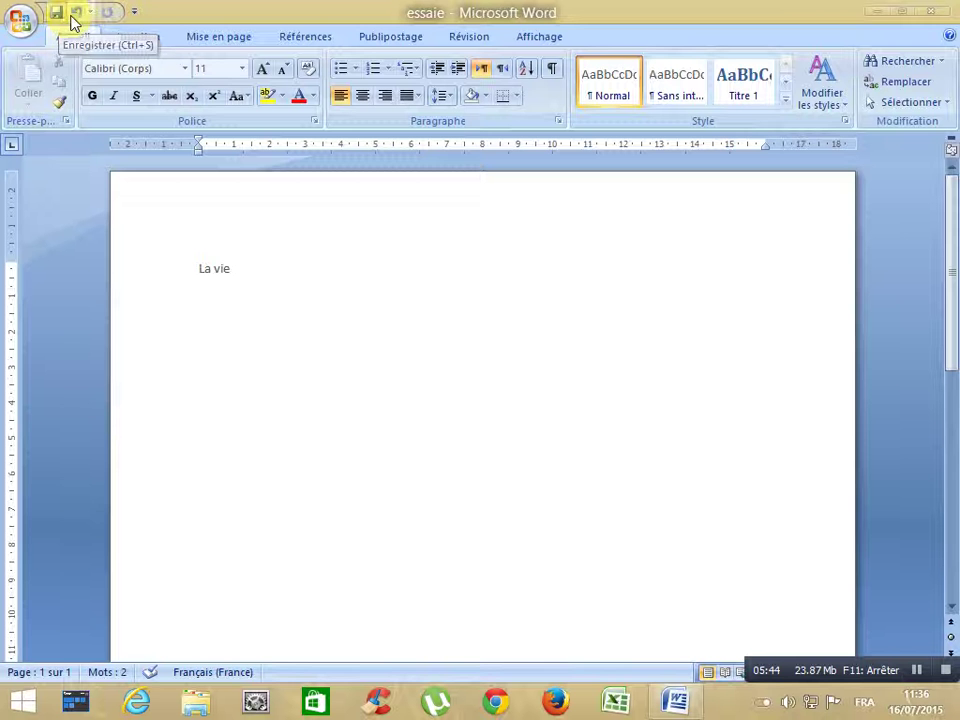
Add the Nouveau, Ouvrir and Aperçu avant impression commands to the Quick Access Toolbar.
click(134, 14)
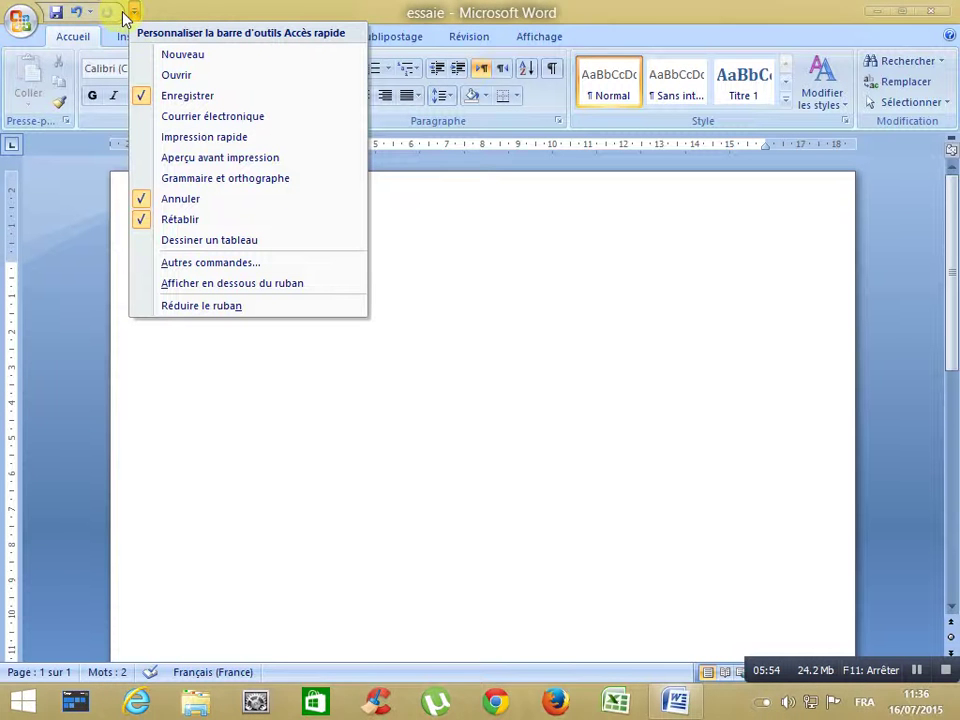
click(163, 54)
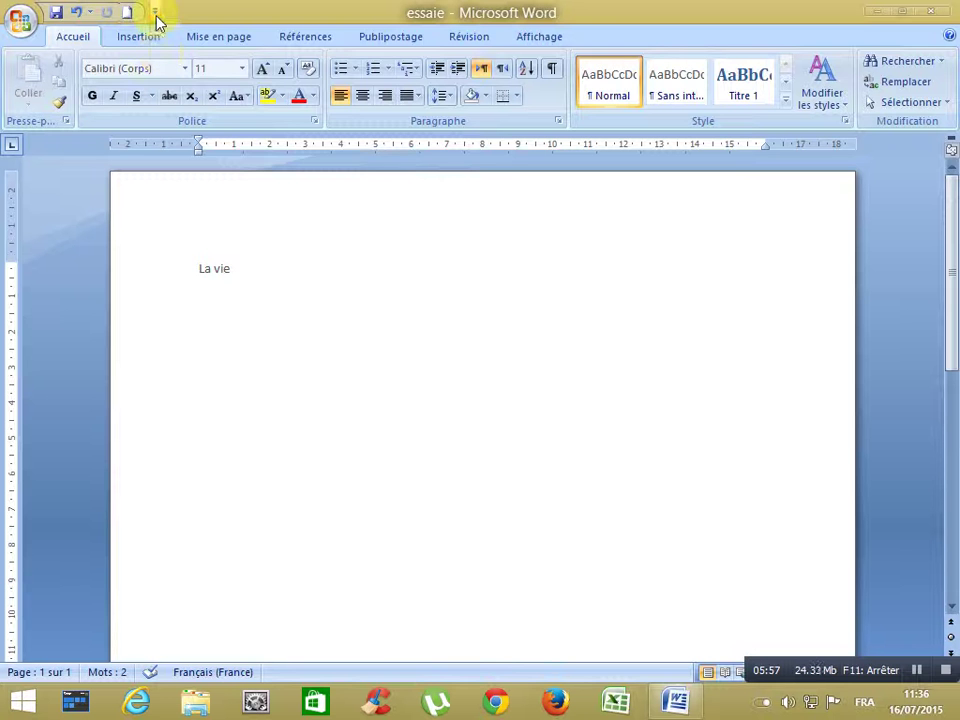
click(156, 16)
click(192, 72)
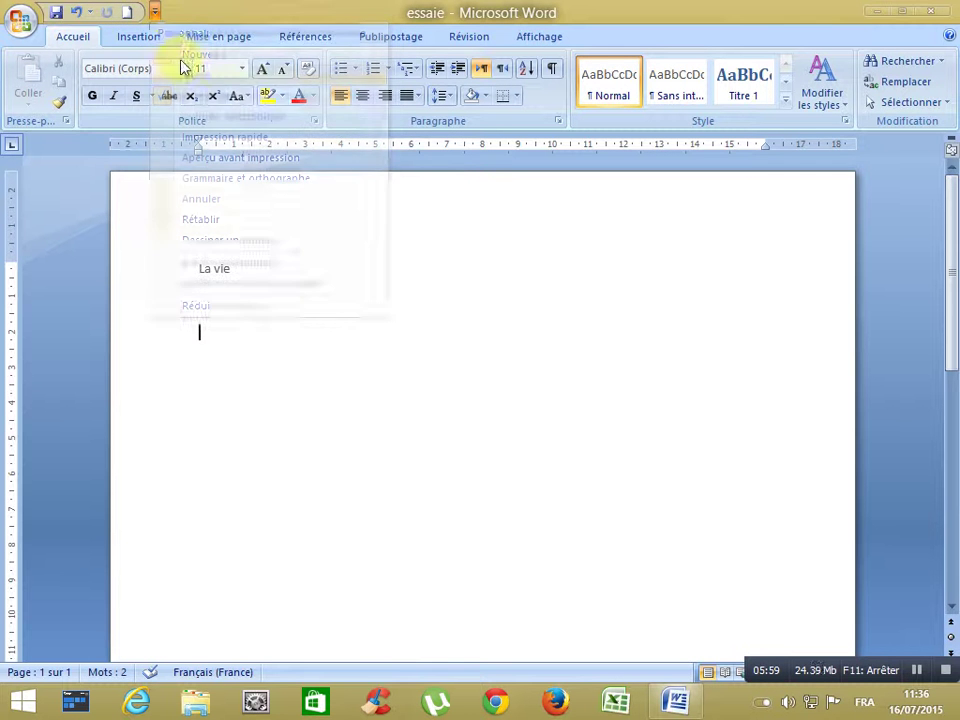
click(175, 13)
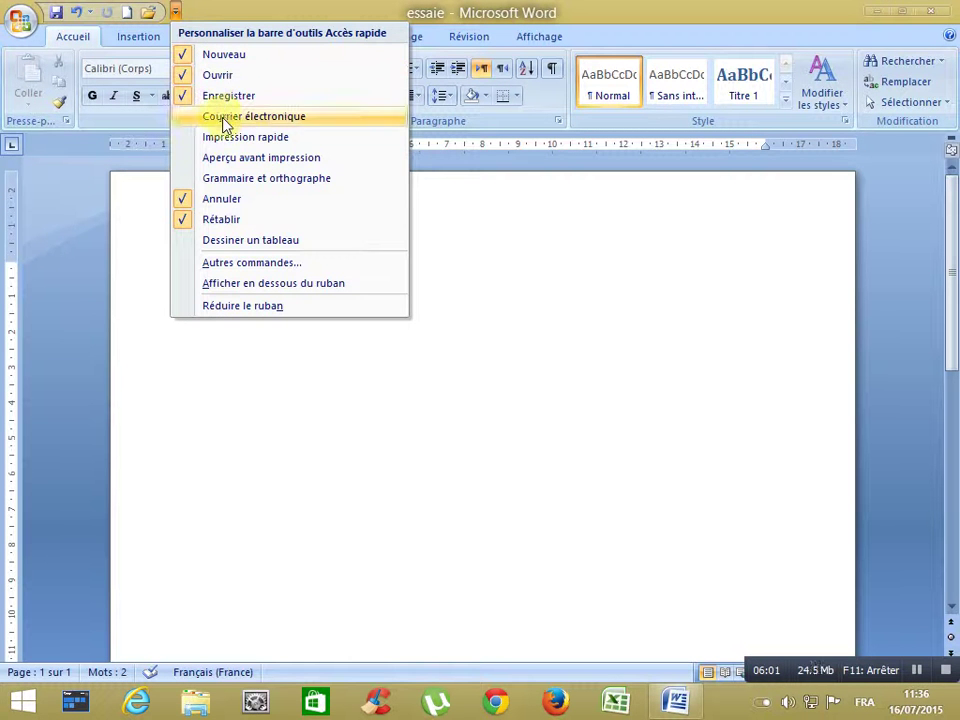
click(233, 158)
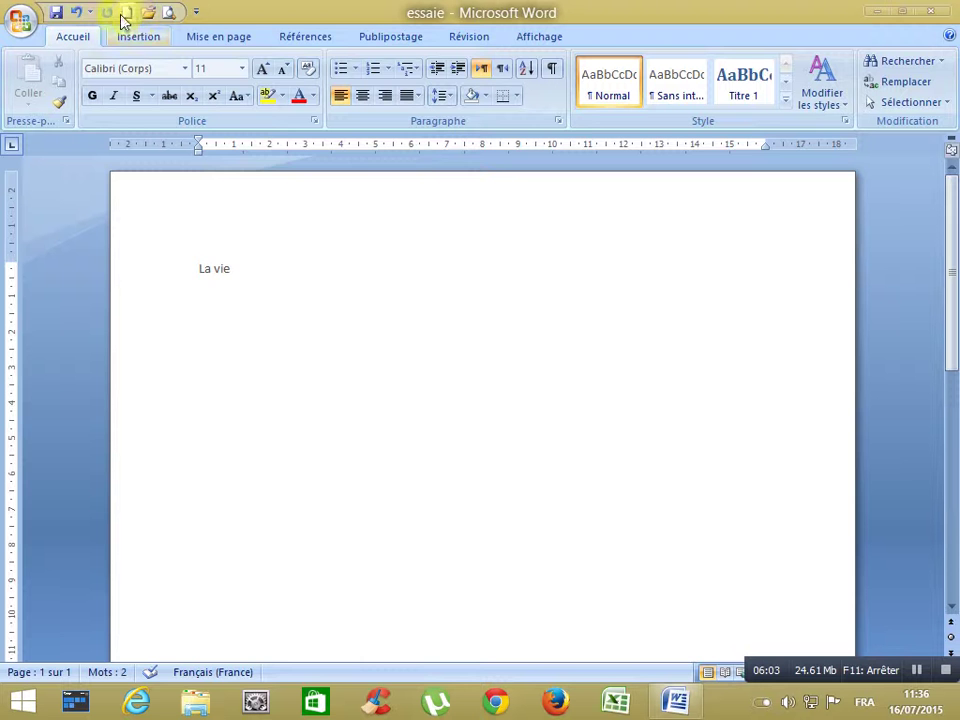
Add the Grammaire et orthographe command to the Quick Access Toolbar, and look over the Office file commands.
click(195, 13)
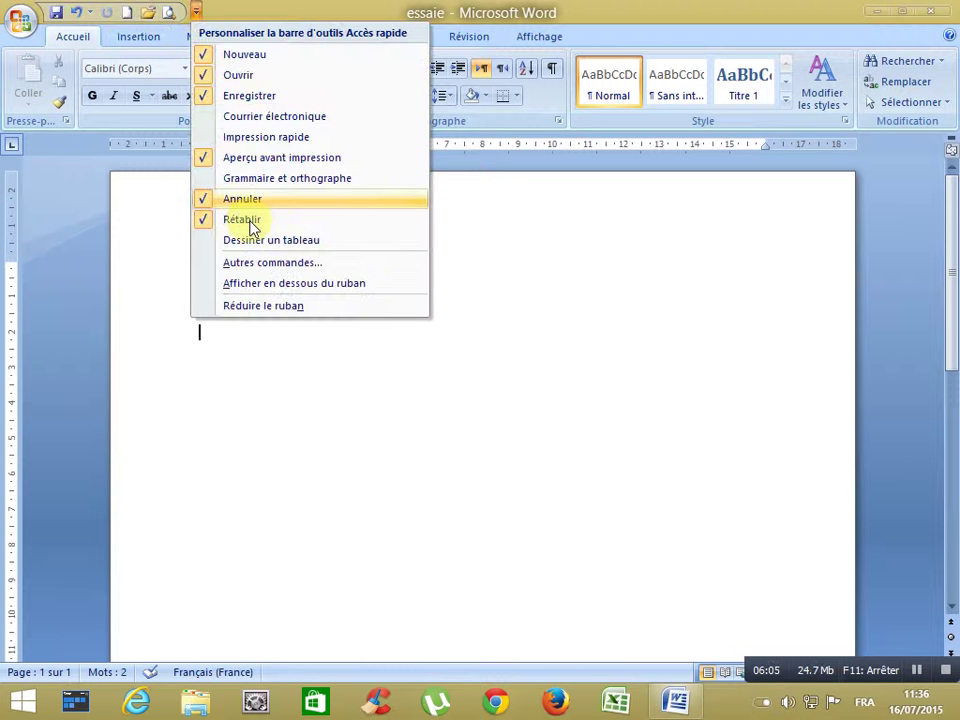
click(252, 180)
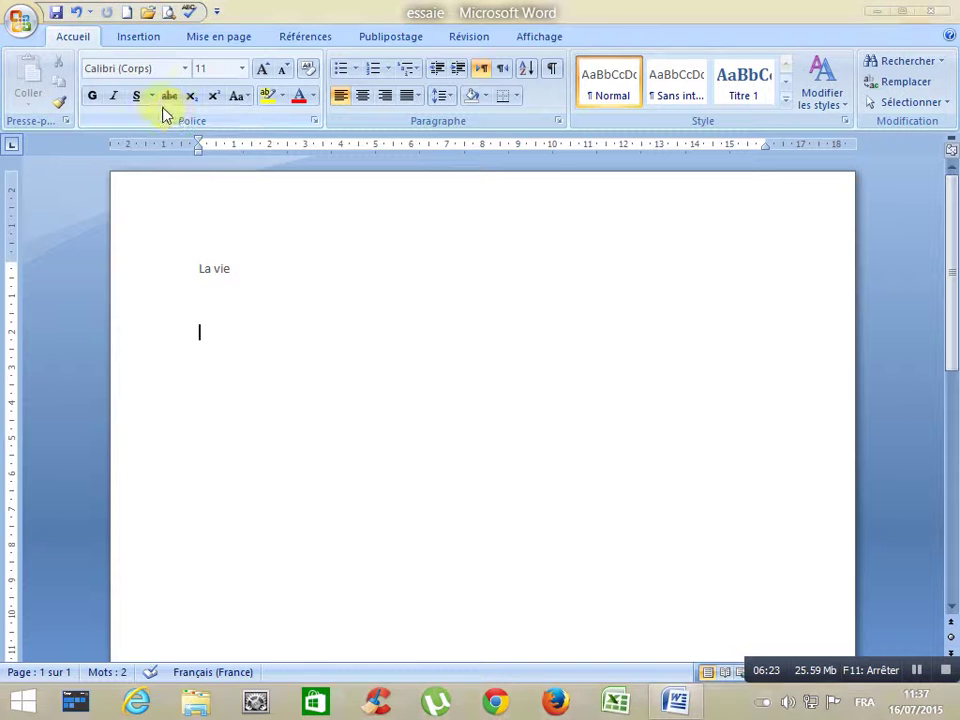
click(18, 19)
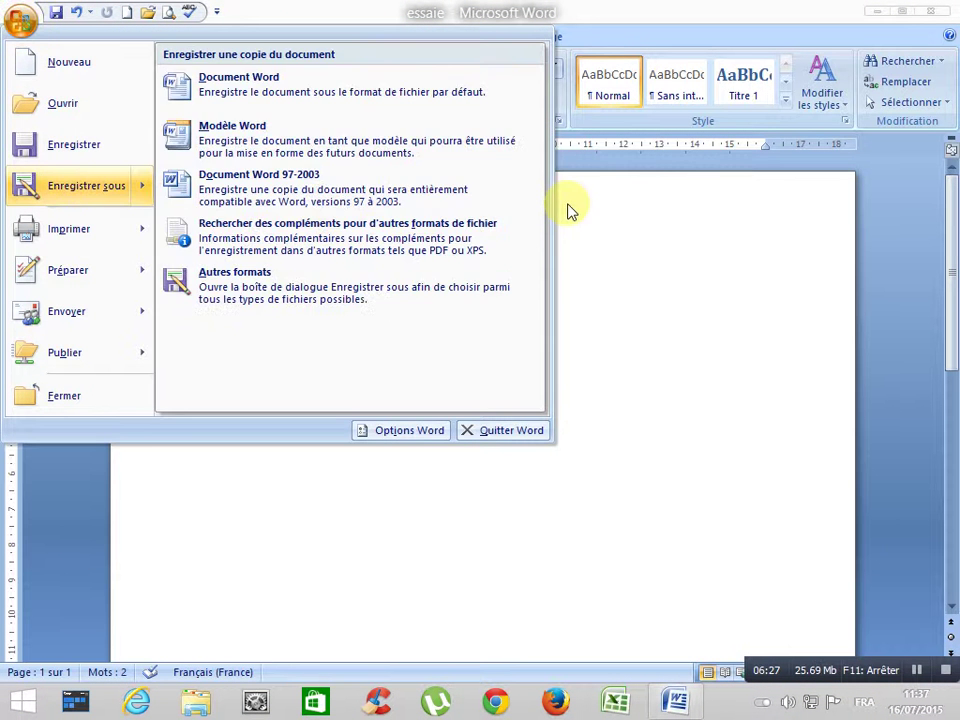
click(568, 208)
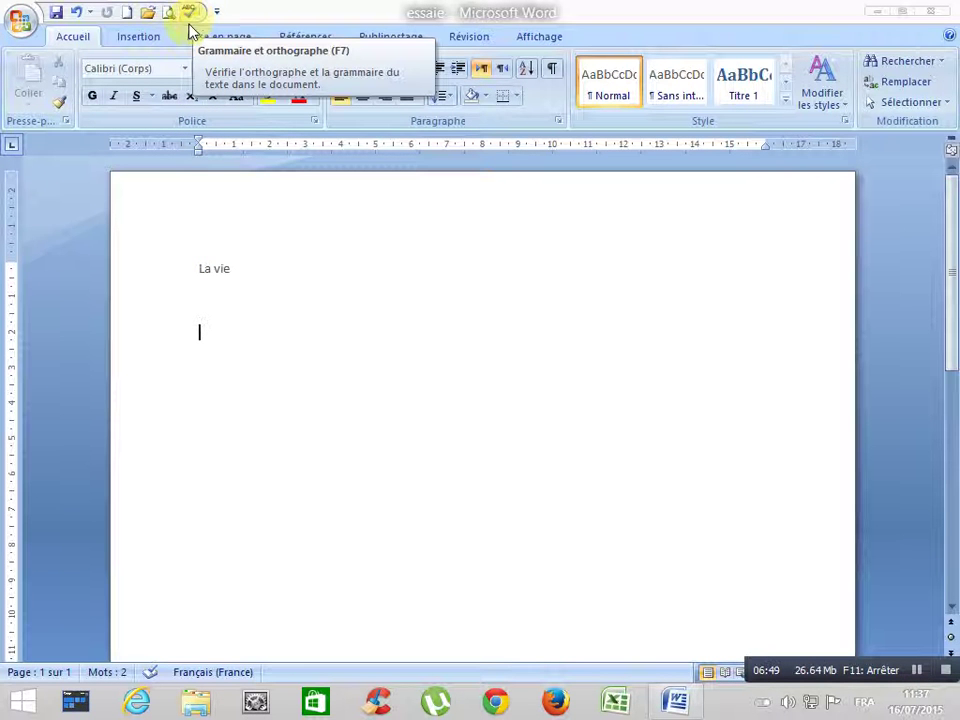
Show the Quick Access Toolbar below the ribbon, and return it to its place above the ribbon.
click(216, 14)
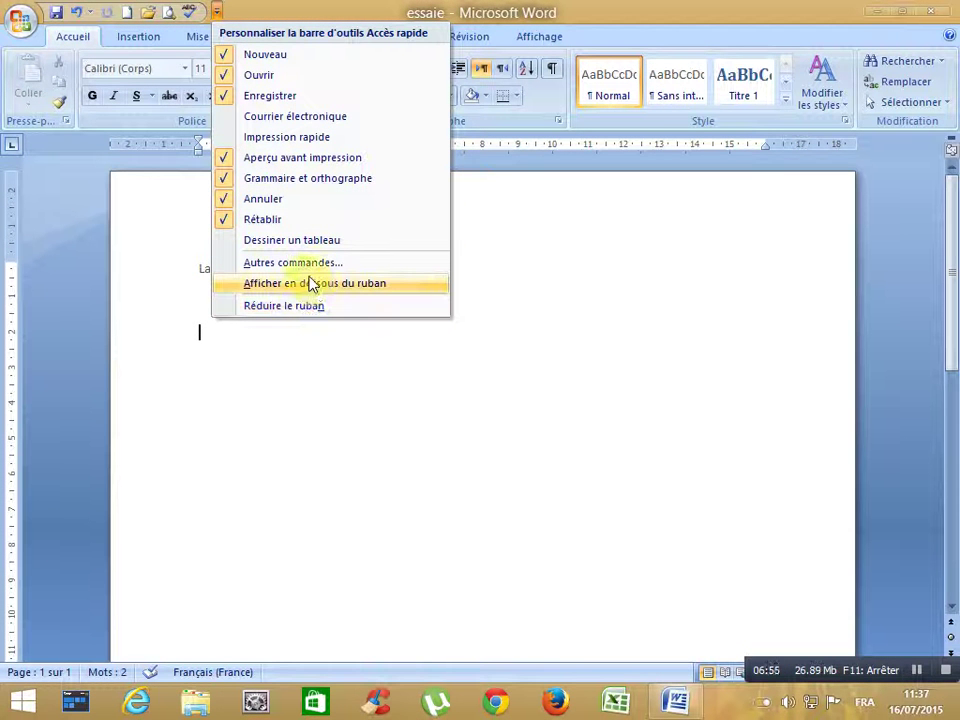
click(316, 287)
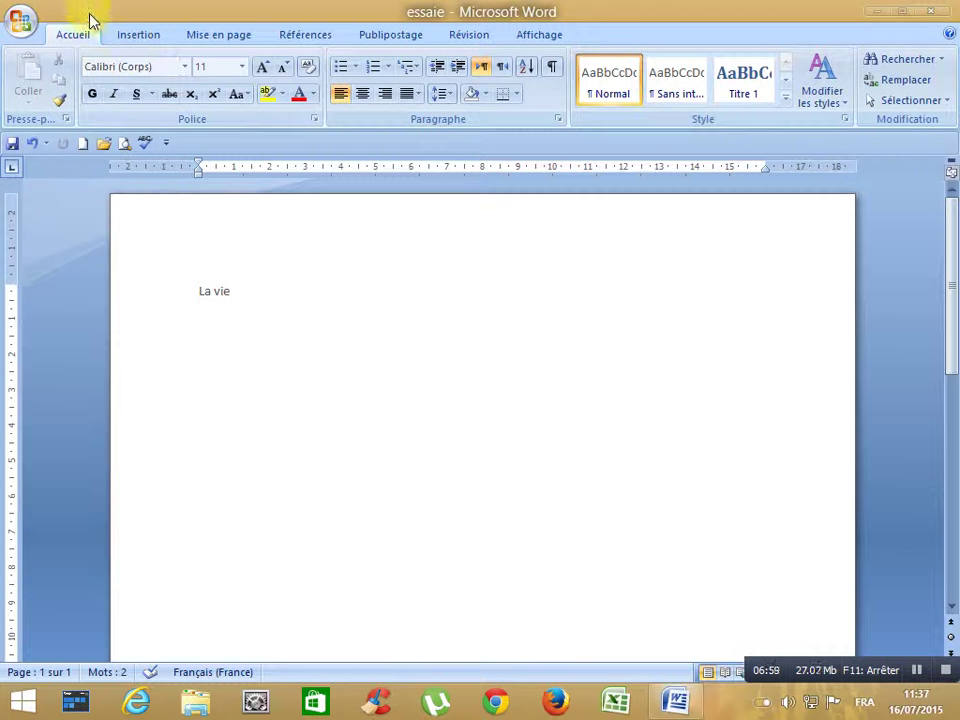
click(166, 145)
click(245, 414)
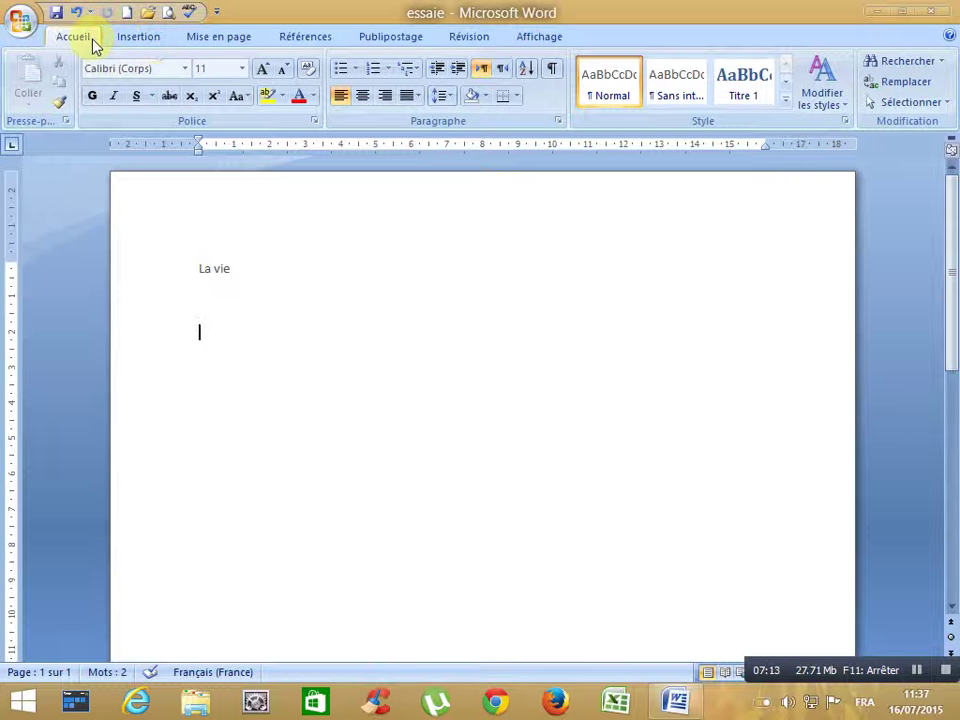
Examine the ribbon's command groups for Insertion, Mise en page, Références, Publipostage and Affichage, and return to Accueil.
click(140, 42)
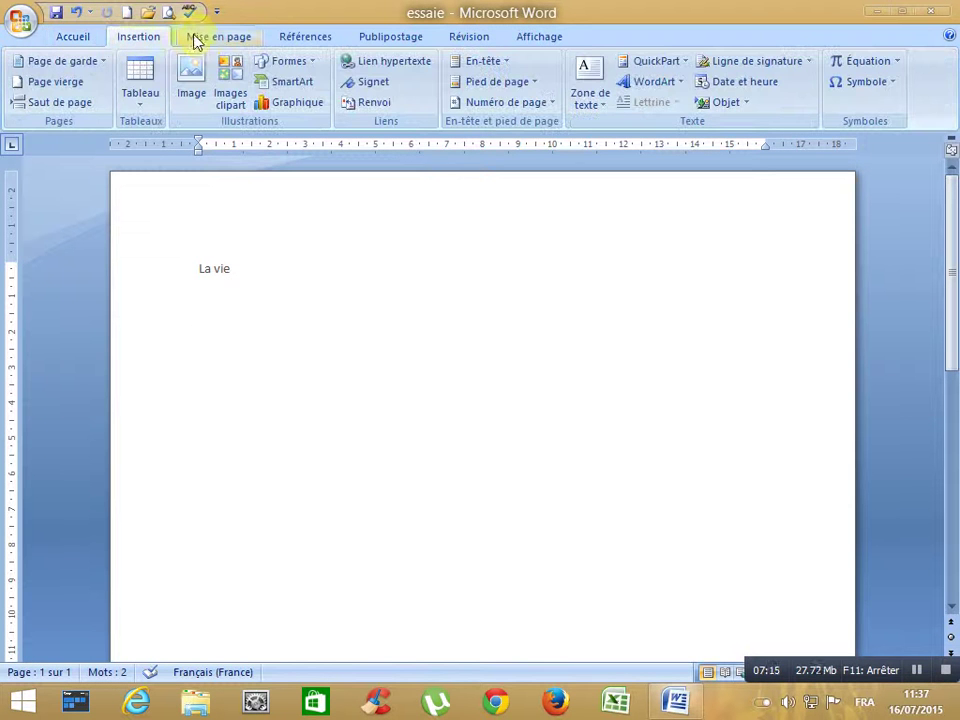
click(204, 42)
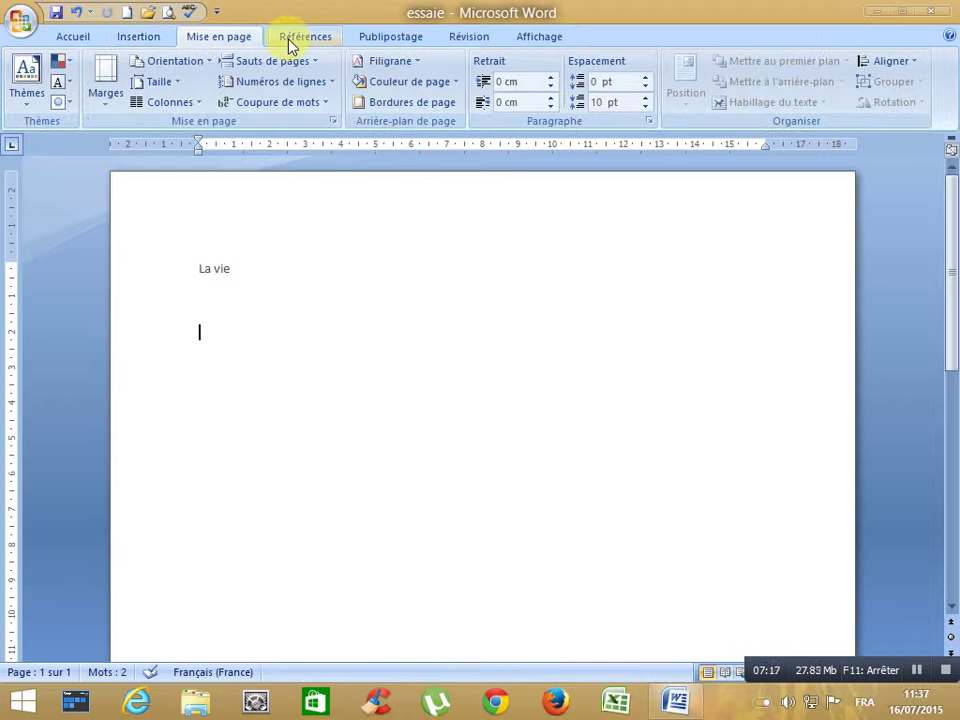
click(291, 40)
click(388, 41)
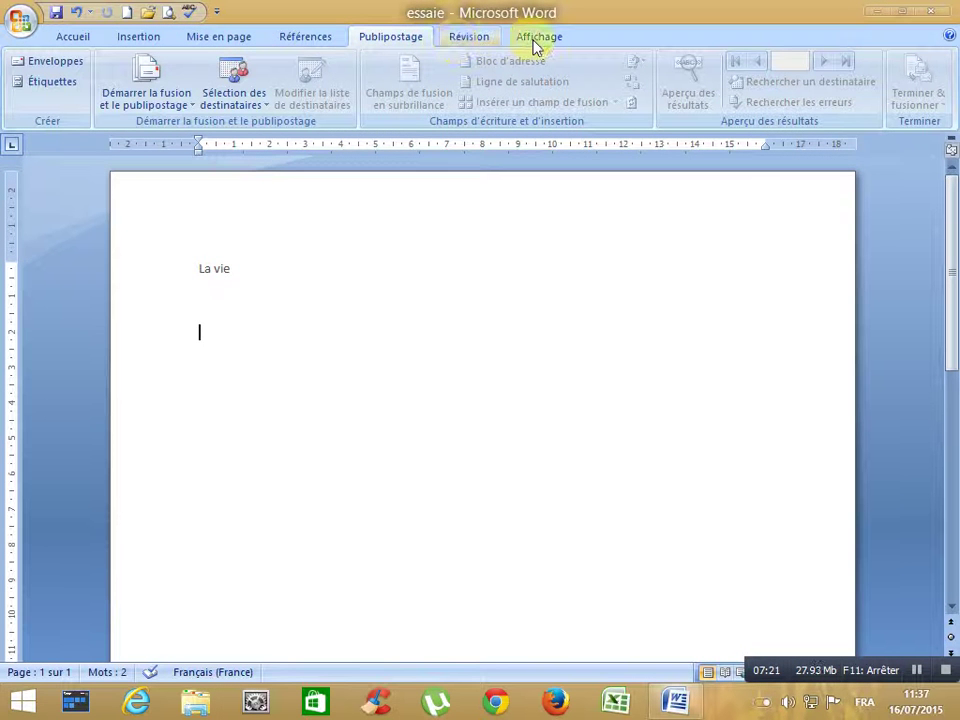
scroll(536, 43, down, 2)
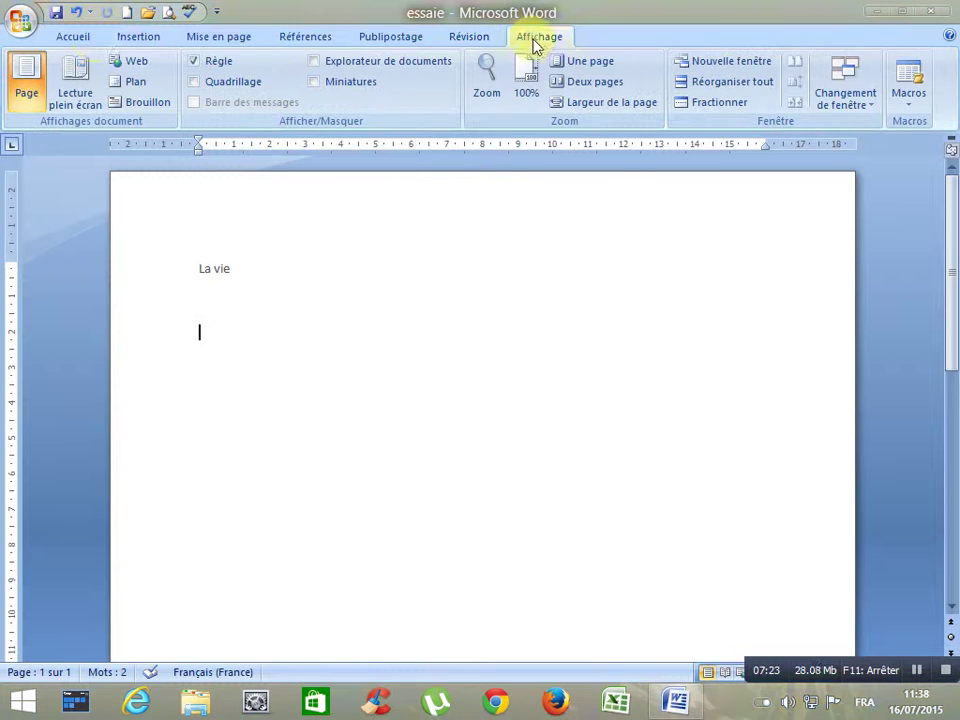
click(72, 38)
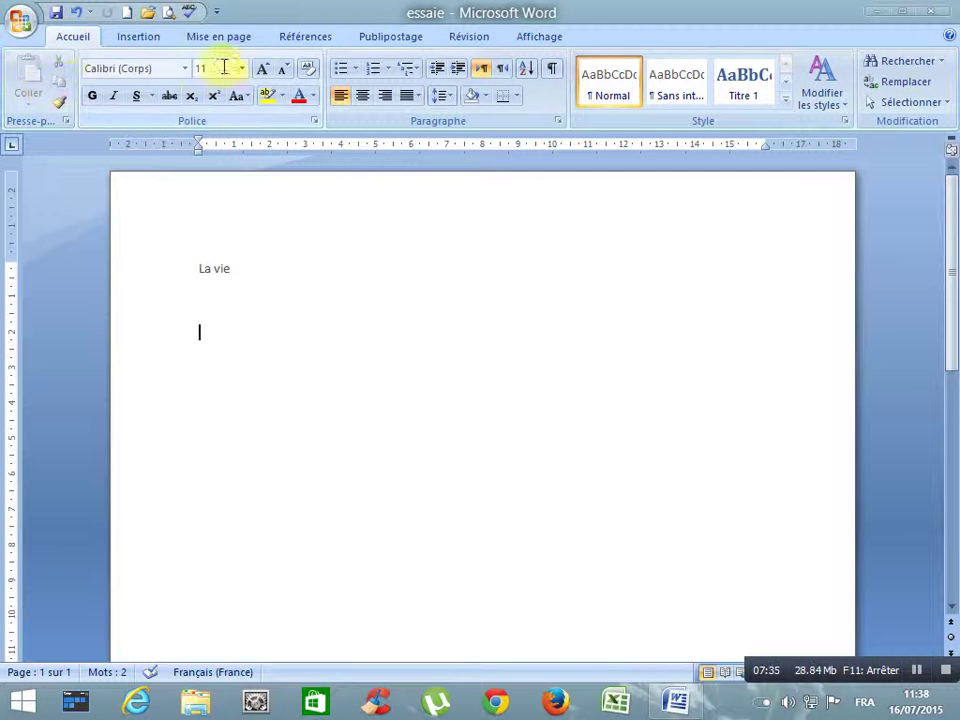
click(129, 40)
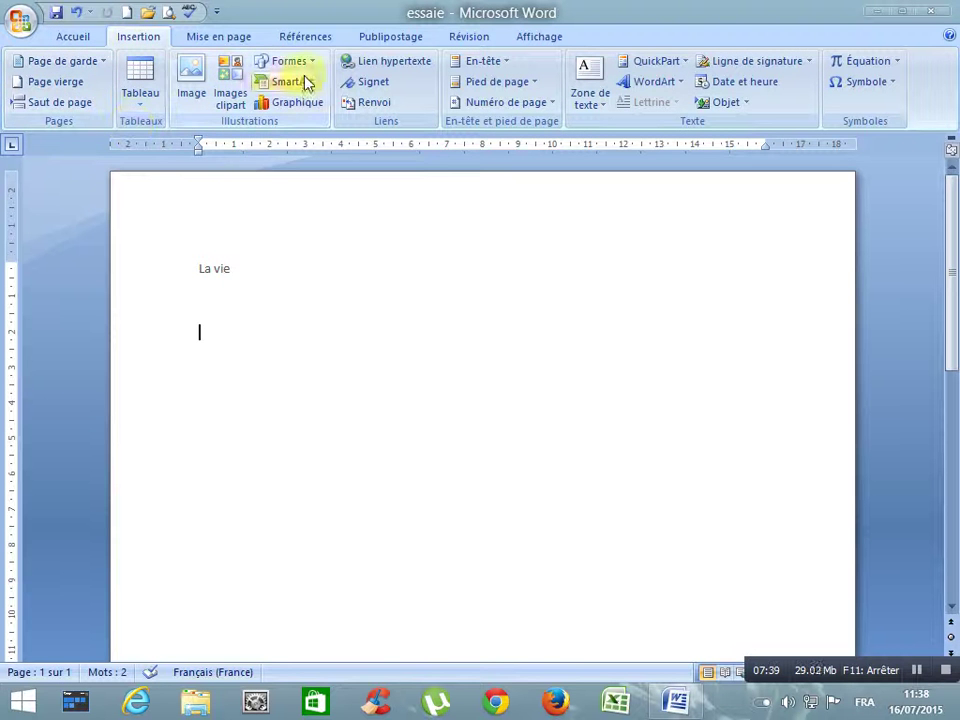
click(209, 40)
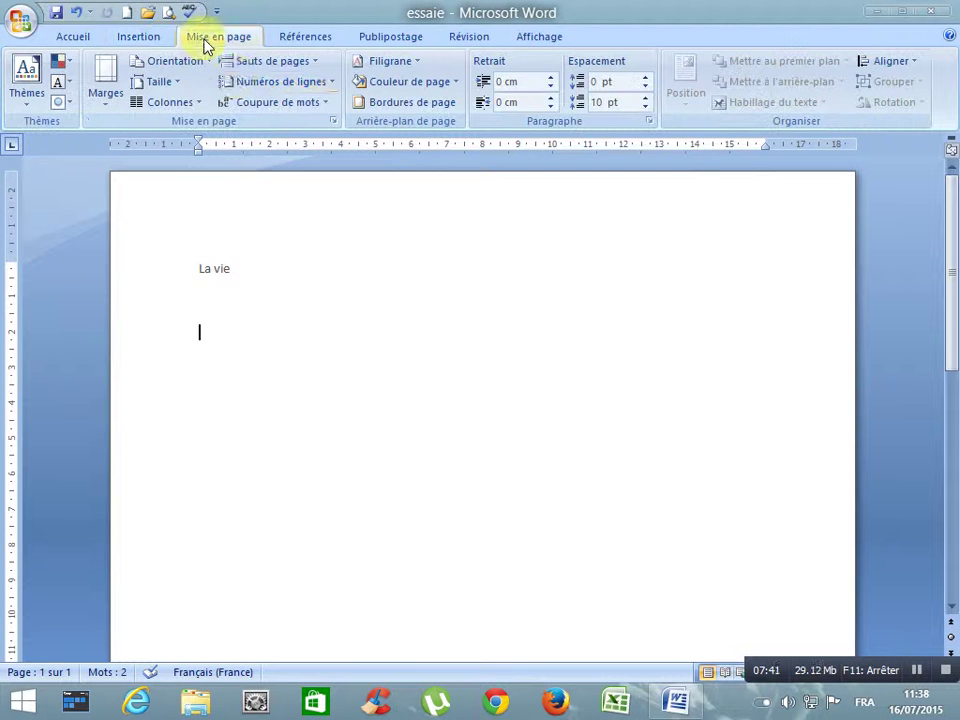
click(88, 40)
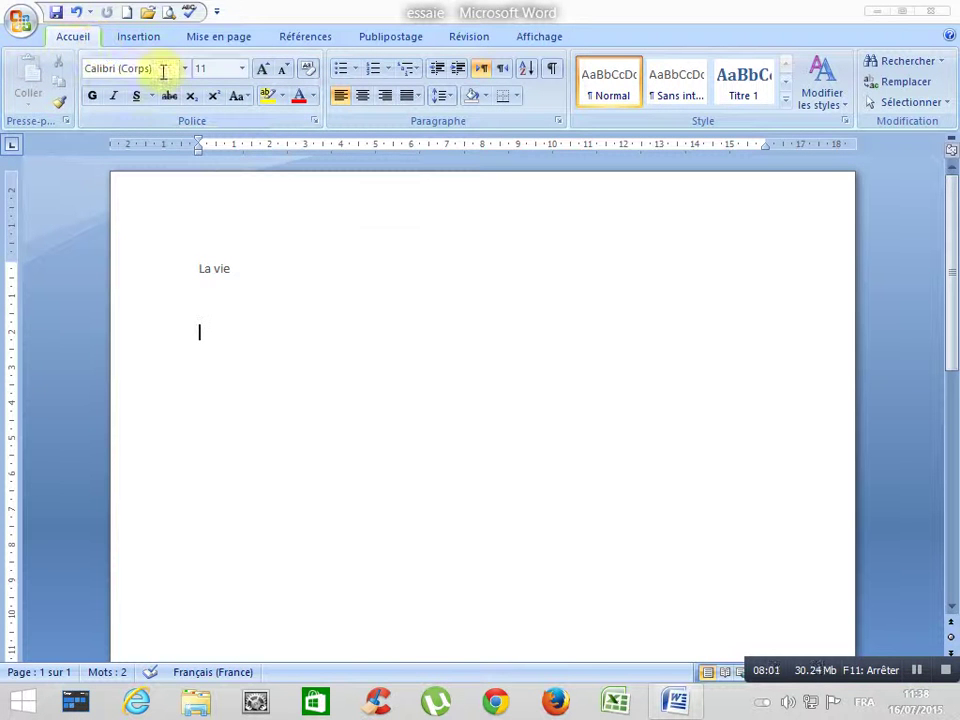
Minimize the ribbon so only its headings remain, and restore it to full display.
right_click(601, 40)
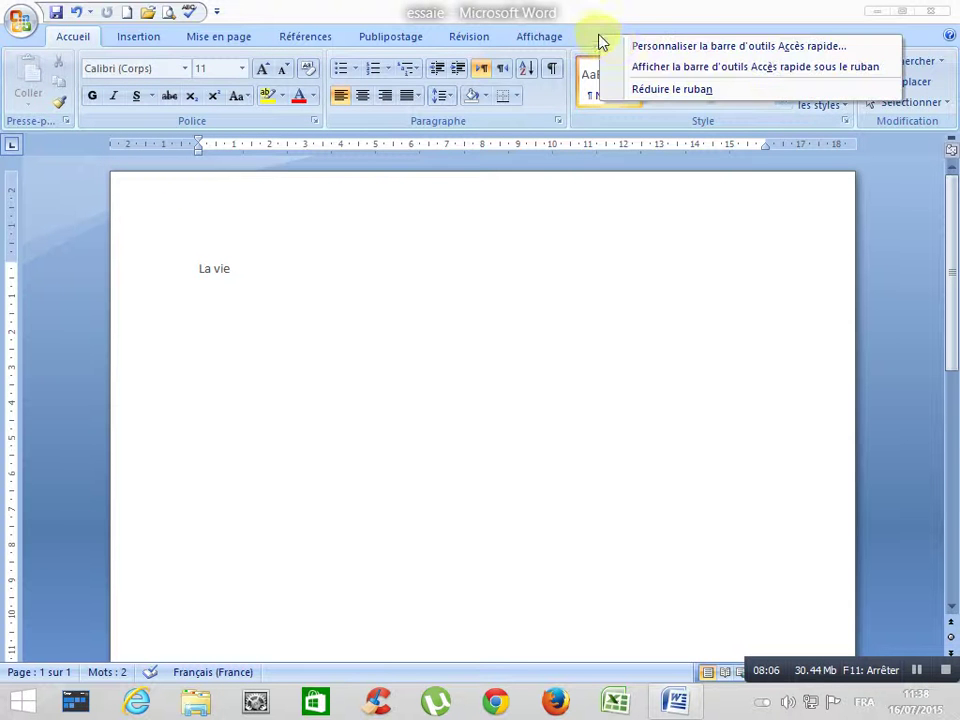
click(654, 92)
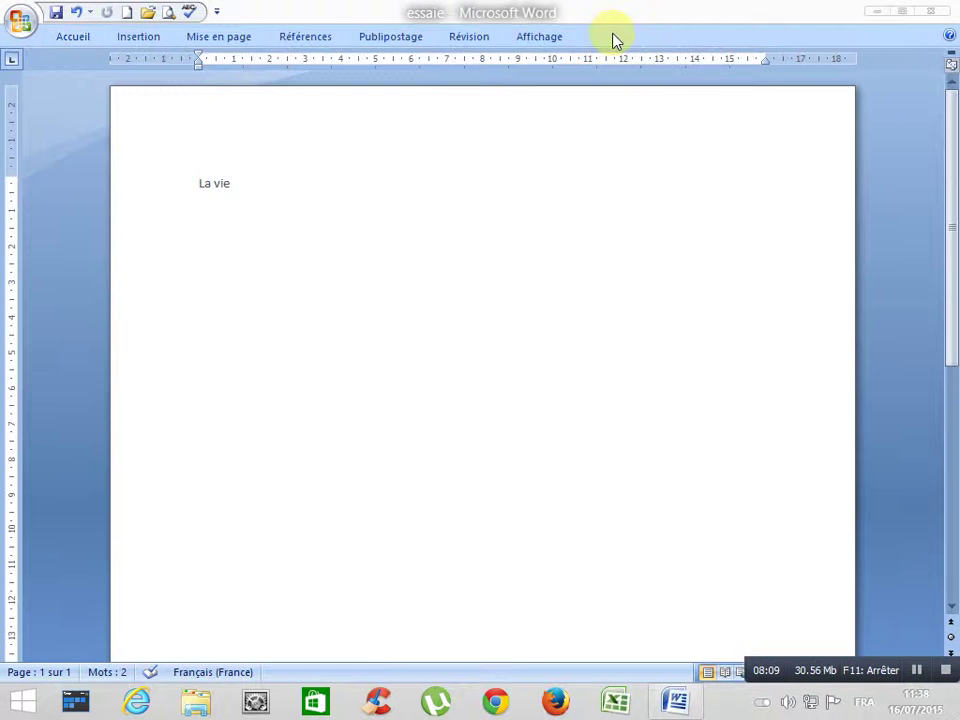
right_click(615, 40)
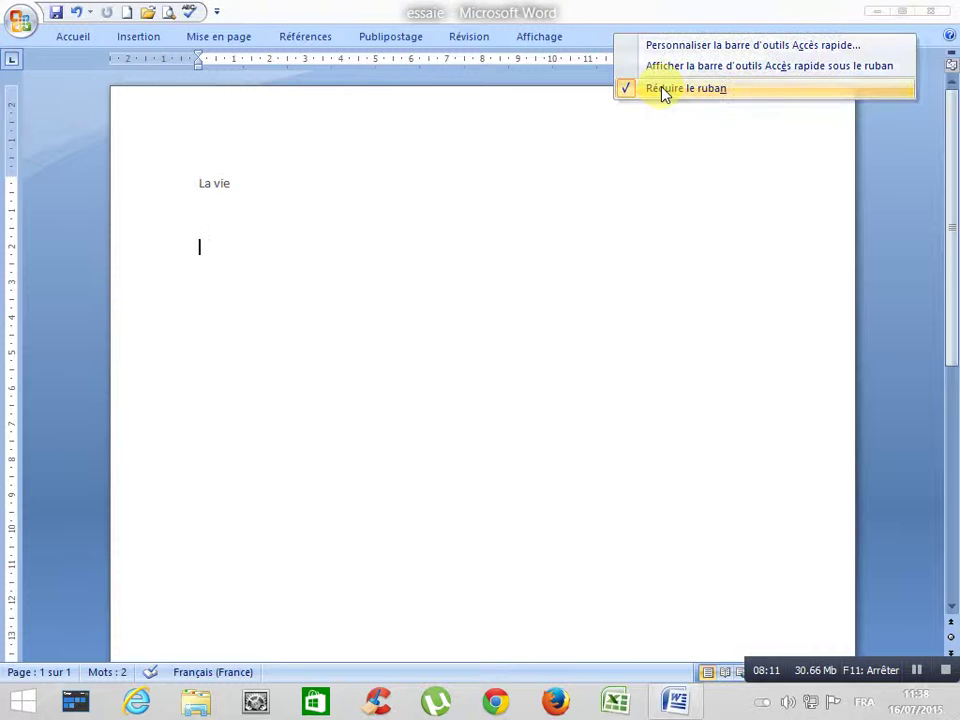
click(662, 90)
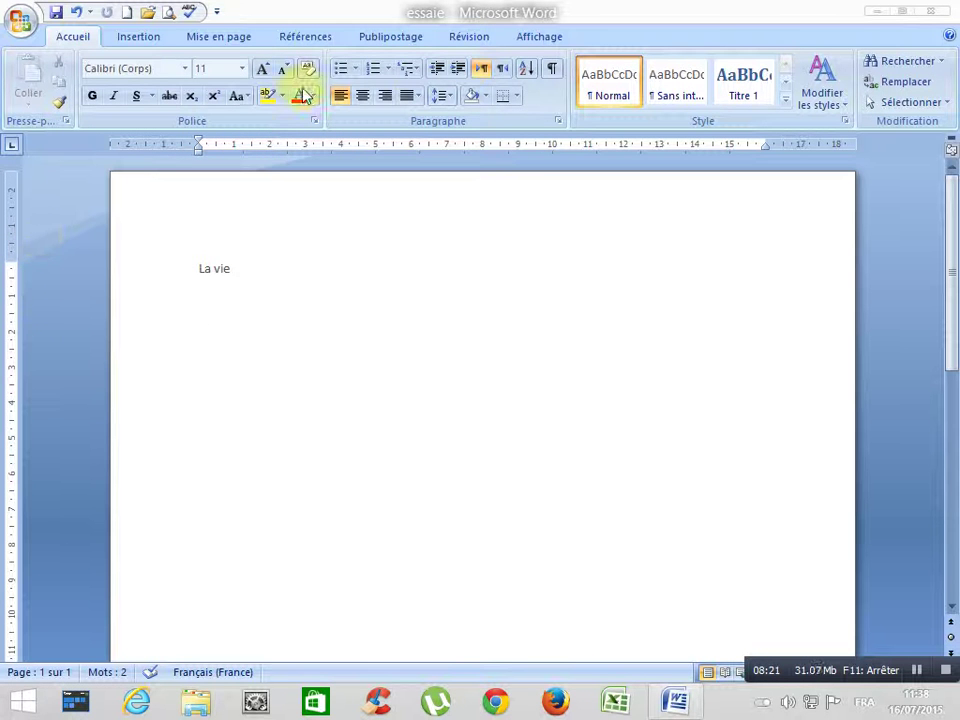
Hide and show the rulers twice, leaving them displayed, and return to the Accueil commands.
click(538, 40)
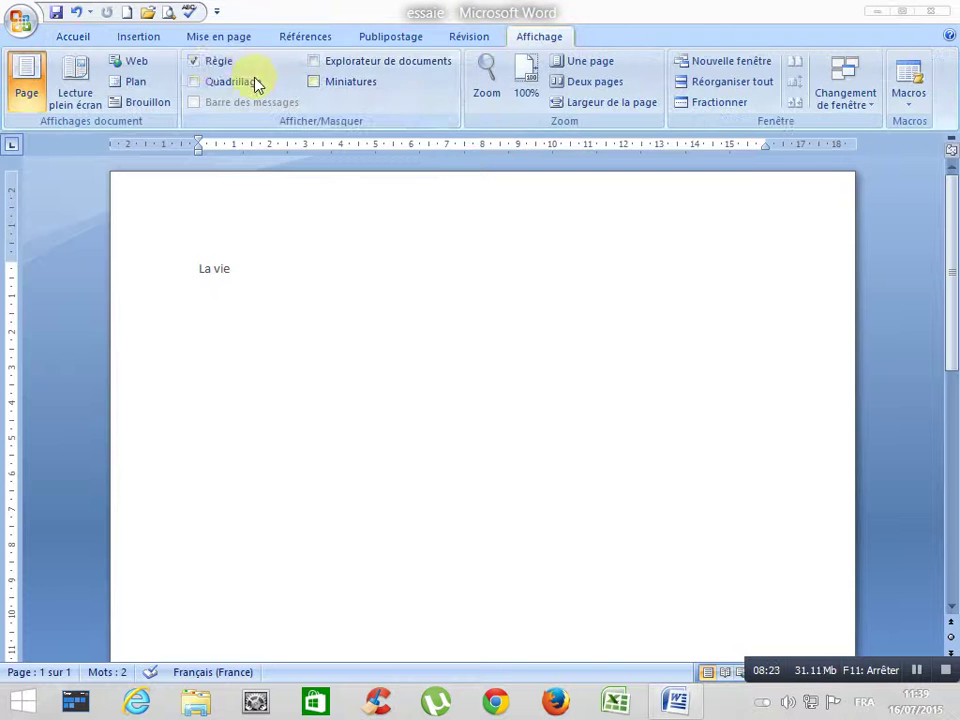
click(213, 66)
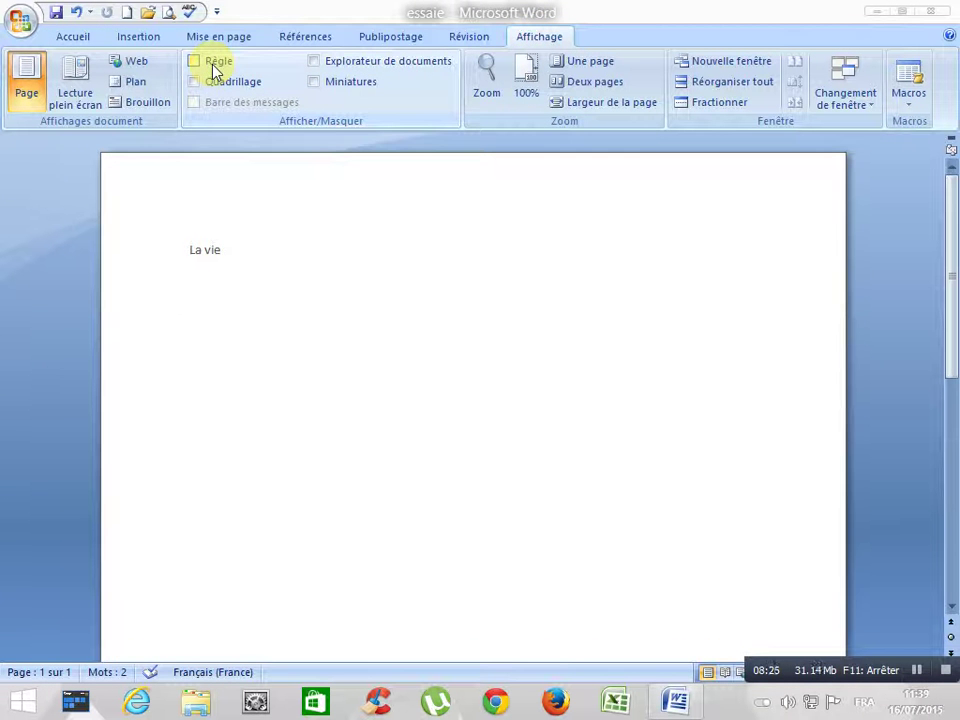
click(211, 63)
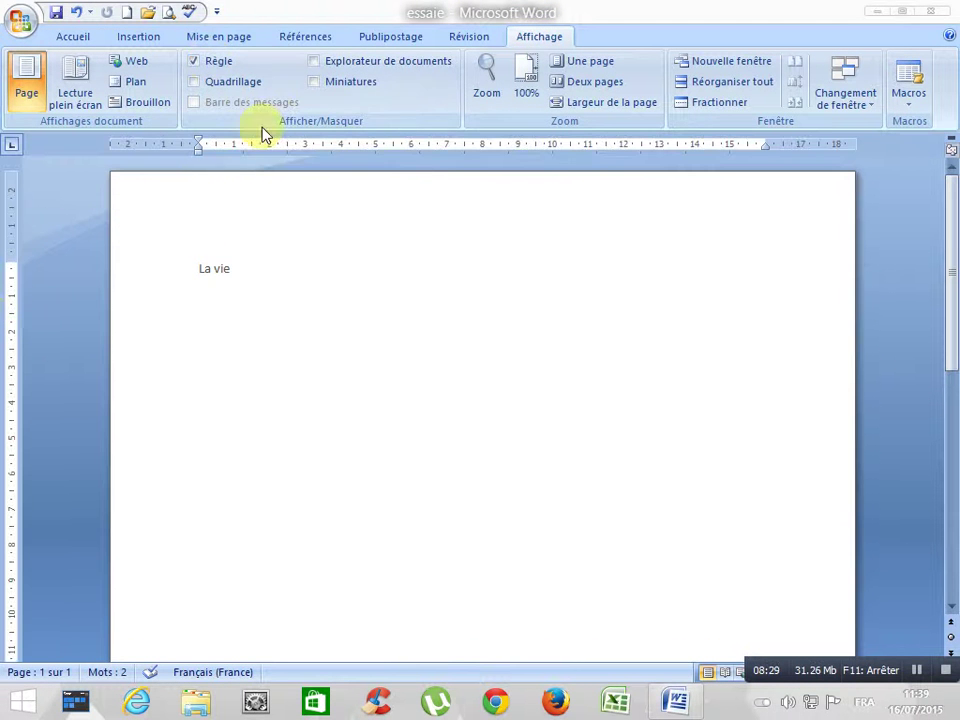
click(214, 68)
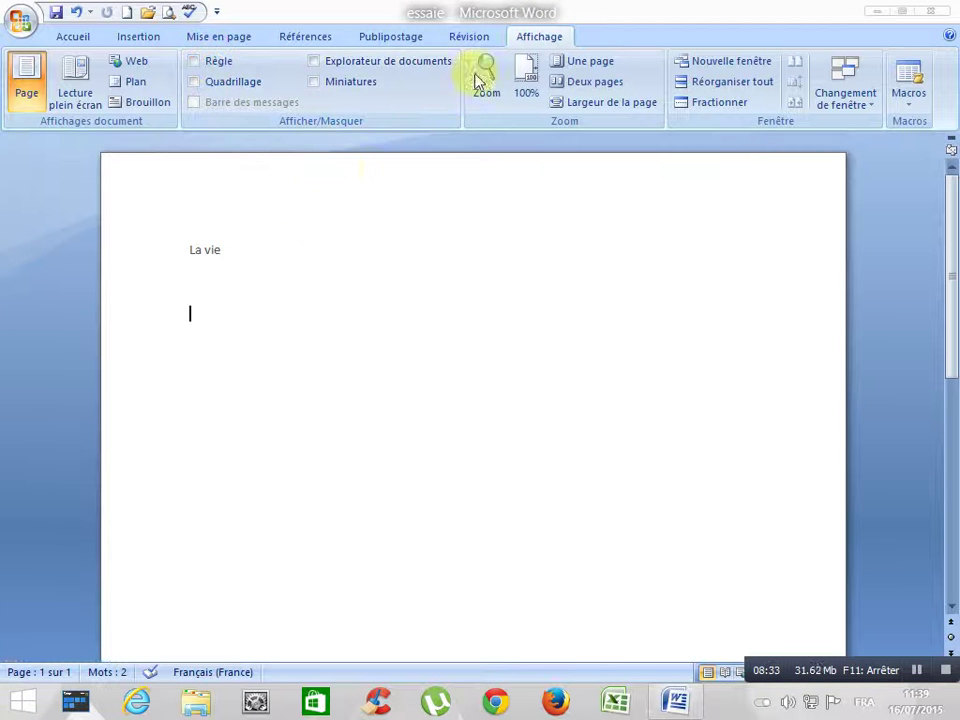
click(218, 63)
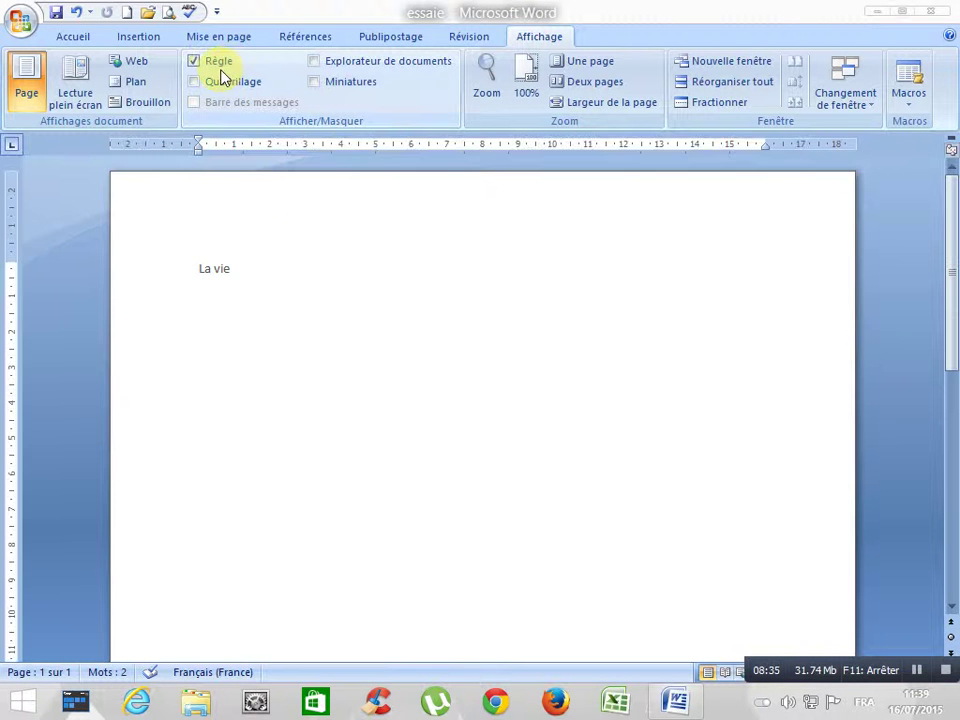
click(76, 38)
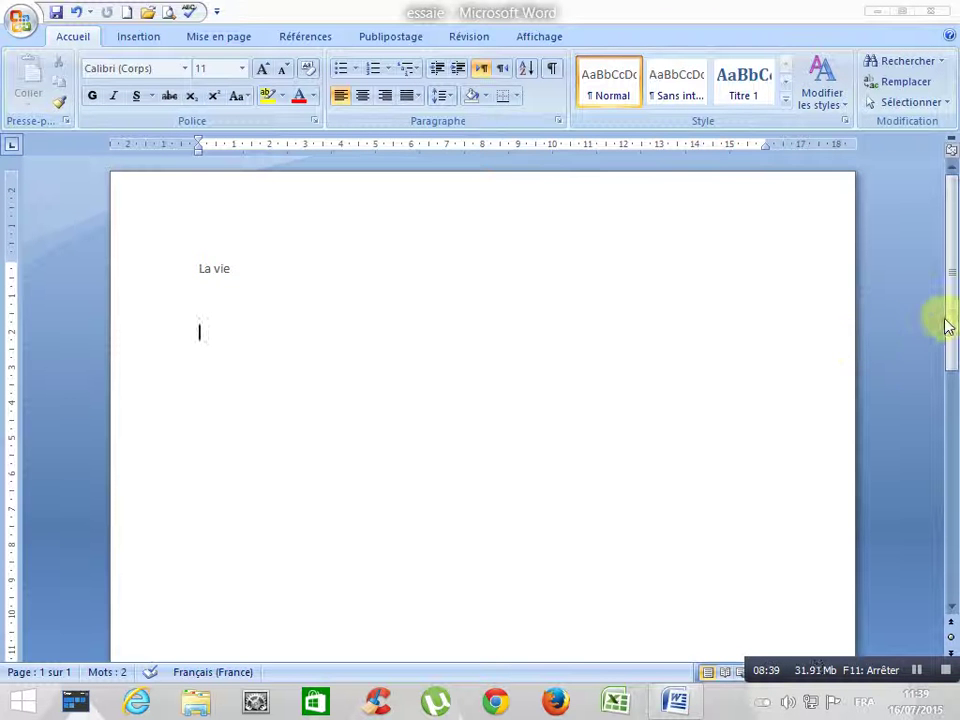
Enter the word "Informatique" in the last empty paragraph below "La vie".
mouse_move(949, 274)
mouse_down()
mouse_move(950, 519)
mouse_move(947, 264)
mouse_up()
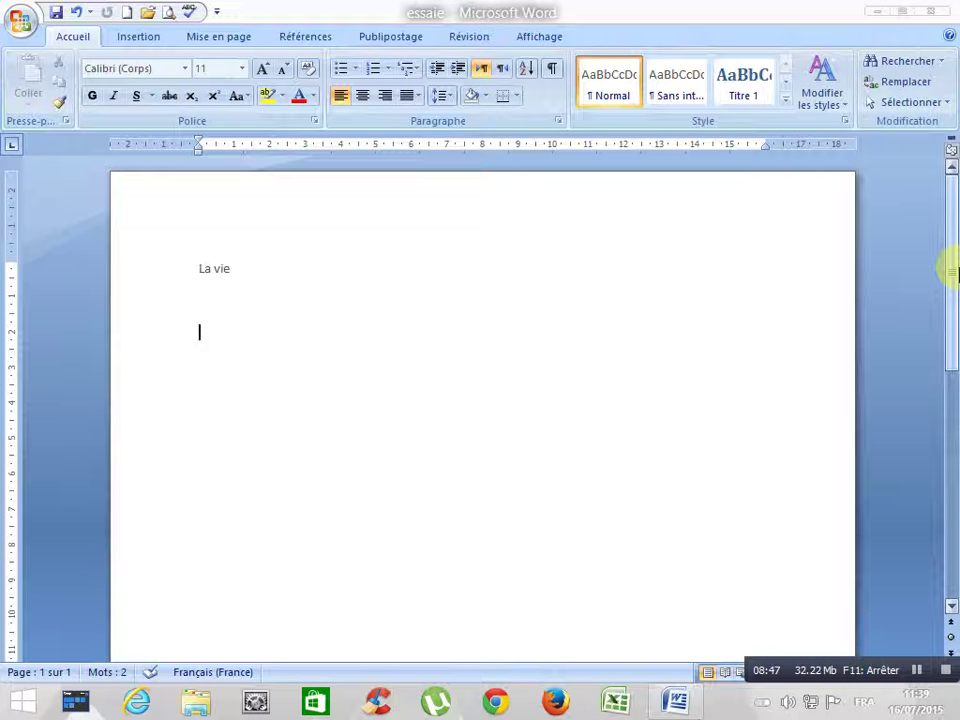
drag(949, 271, 930, 240)
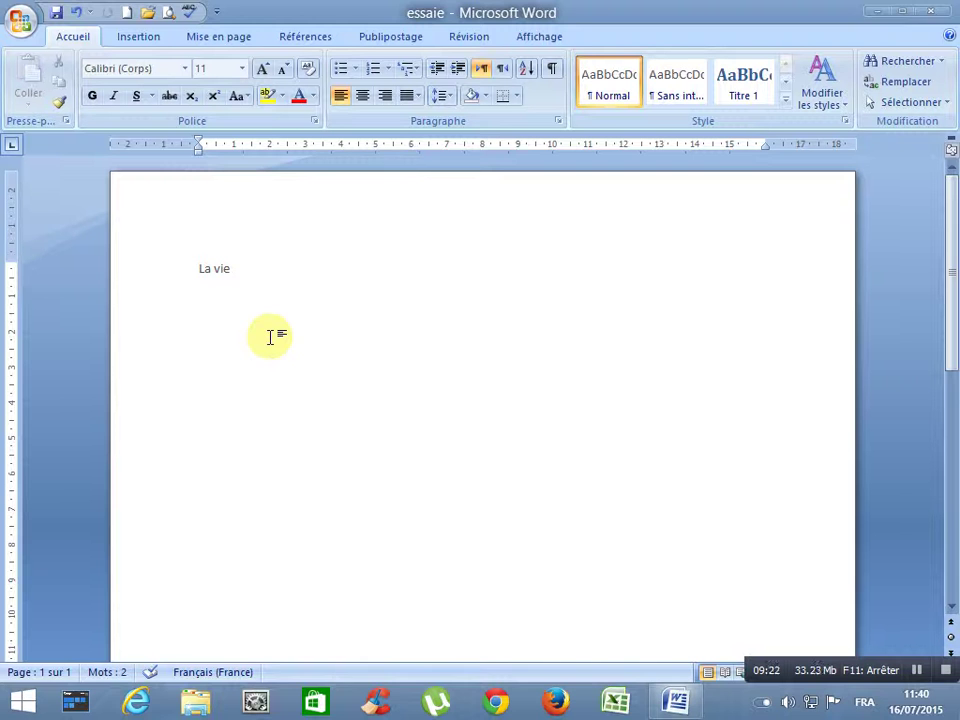
text(informatique)
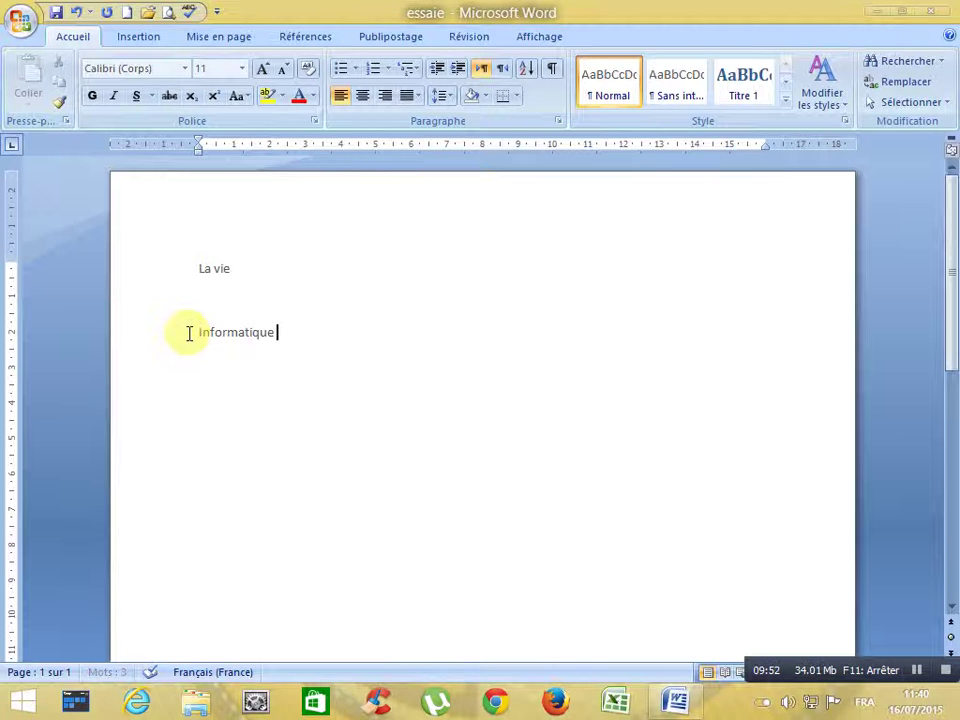
drag(189, 332, 287, 334)
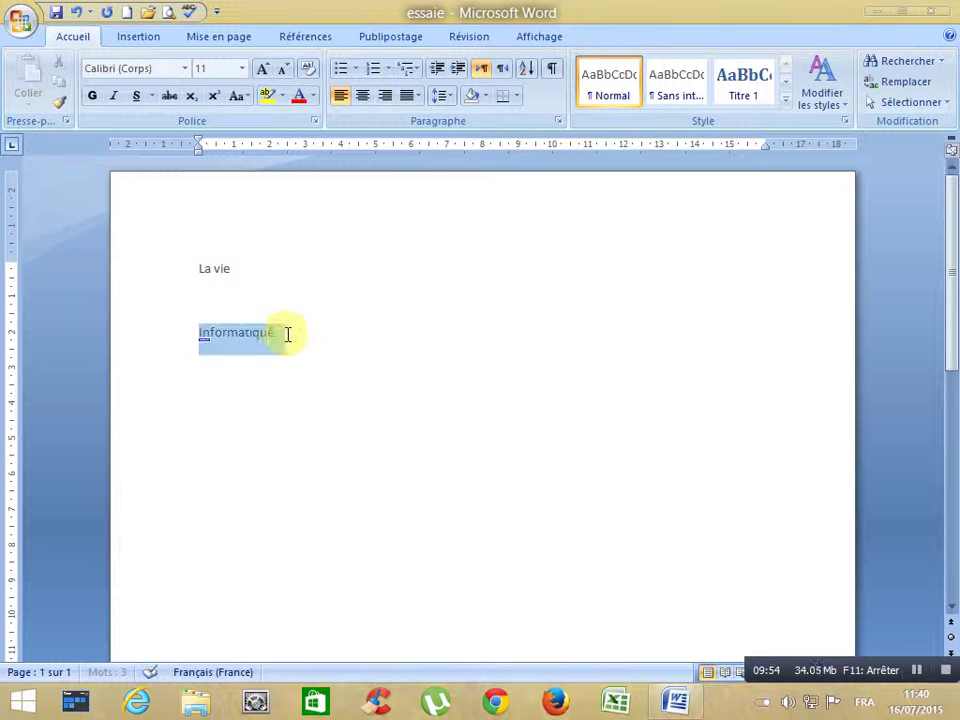
click(241, 338)
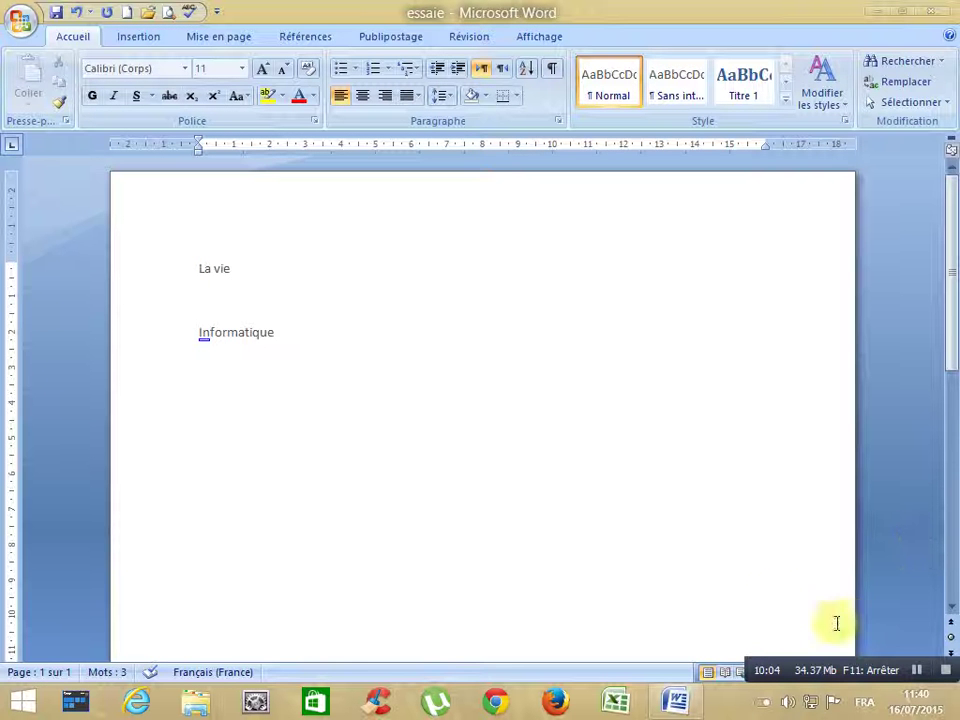
View the document in full-screen reading mode, return to page layout, and leave the Word window at its reduced size.
click(903, 12)
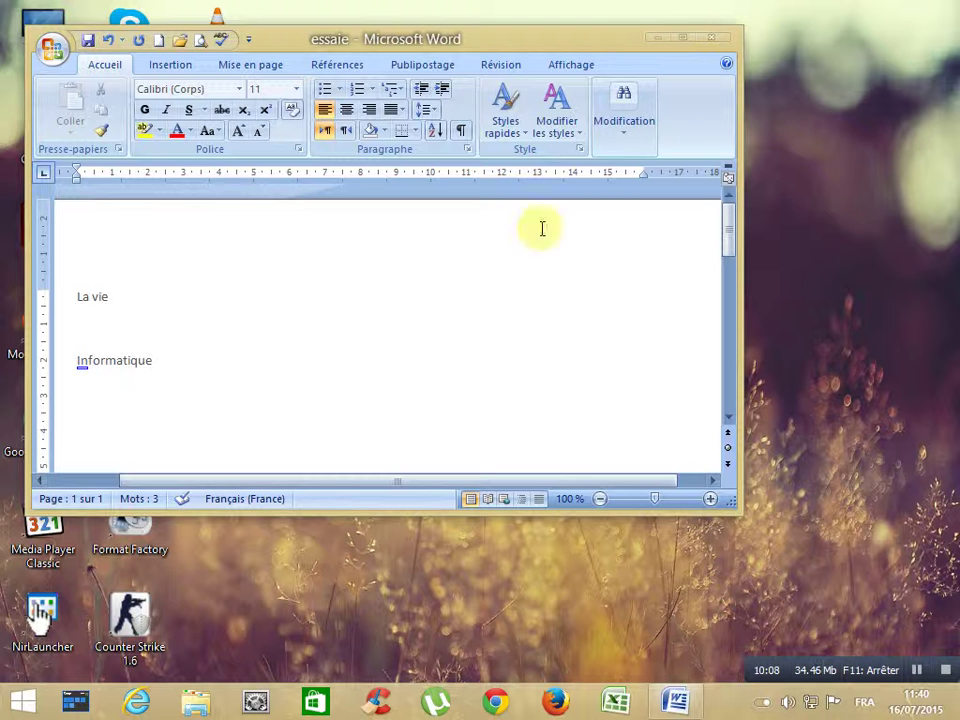
click(487, 500)
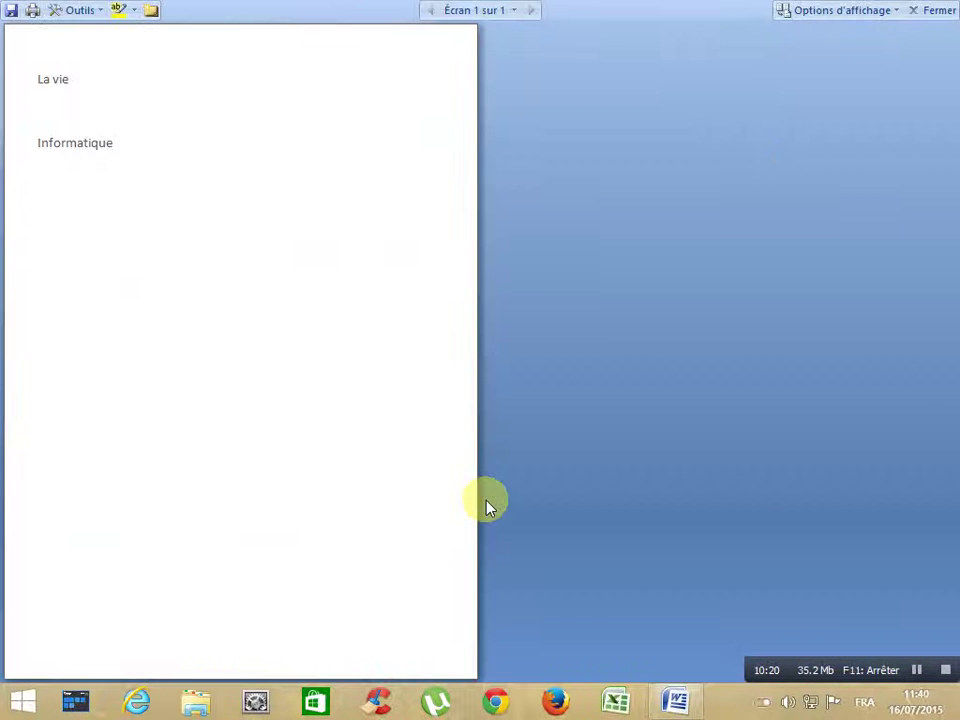
click(936, 10)
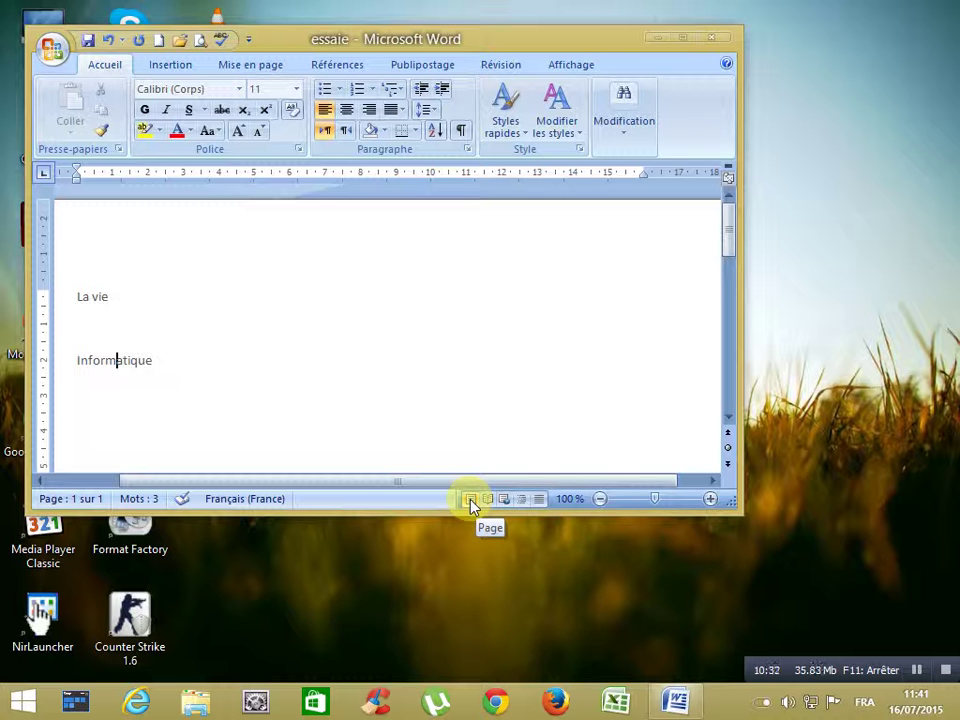
click(686, 39)
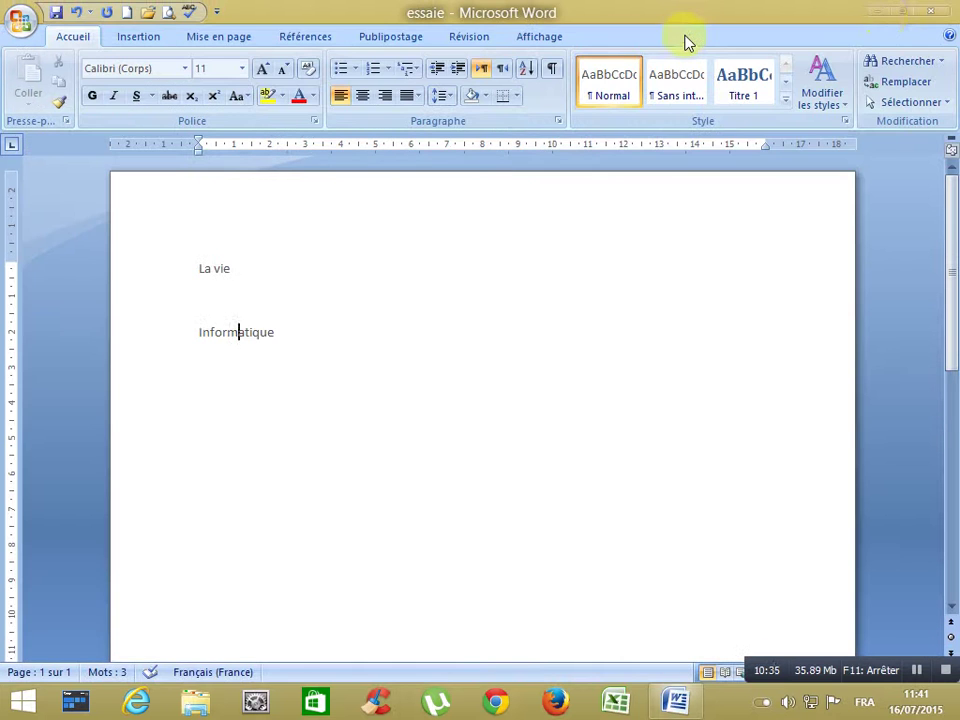
click(898, 12)
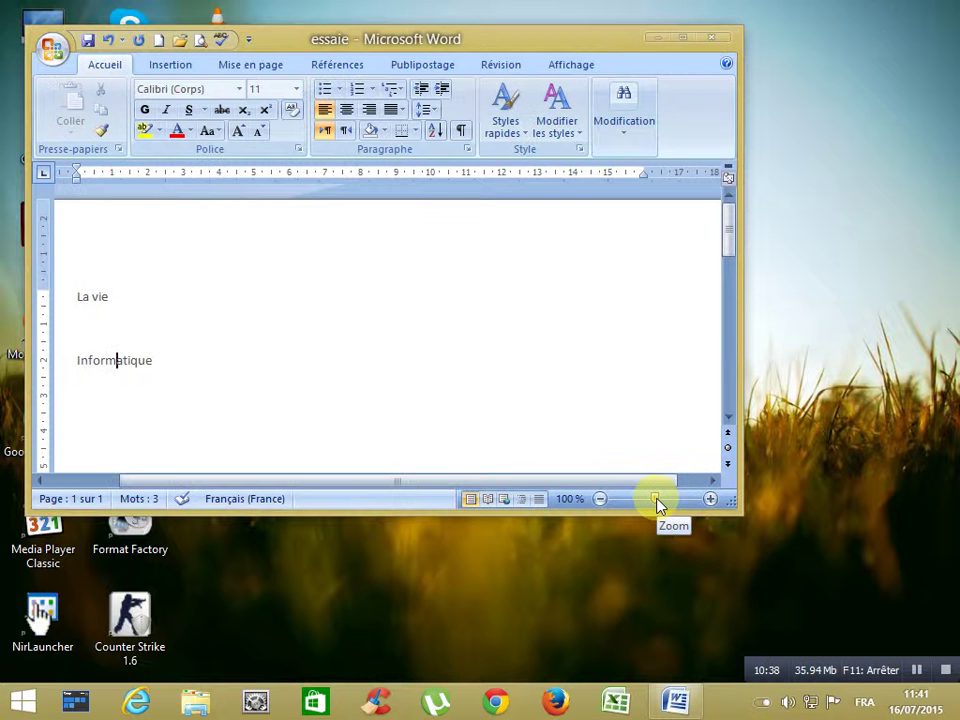
Reduce the document zoom to 64 % and maximize the Word window.
drag(662, 502, 641, 507)
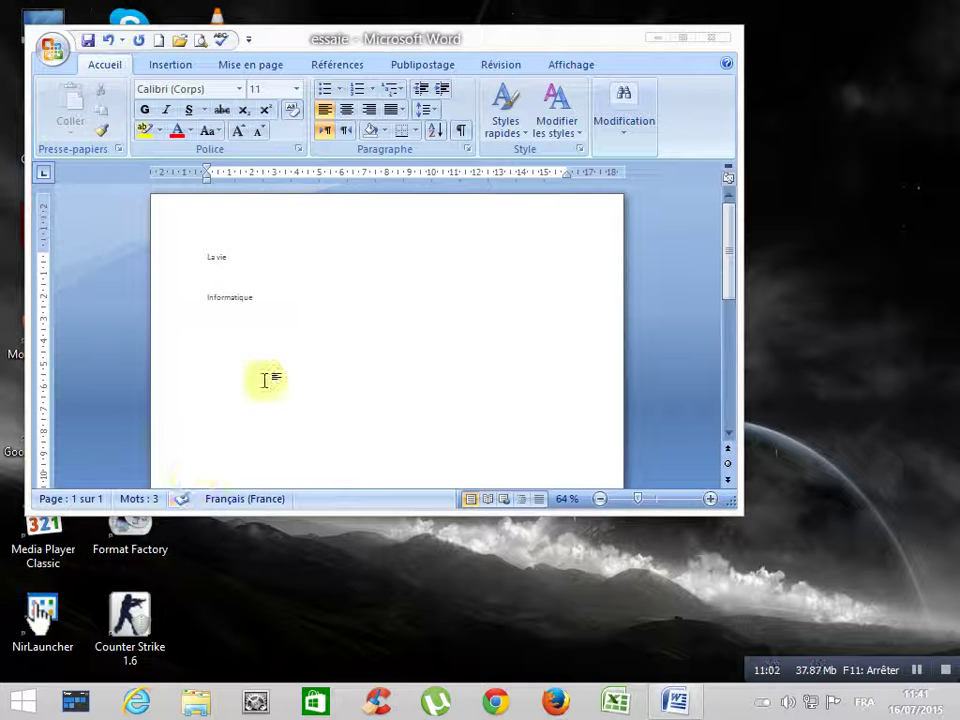
click(291, 257)
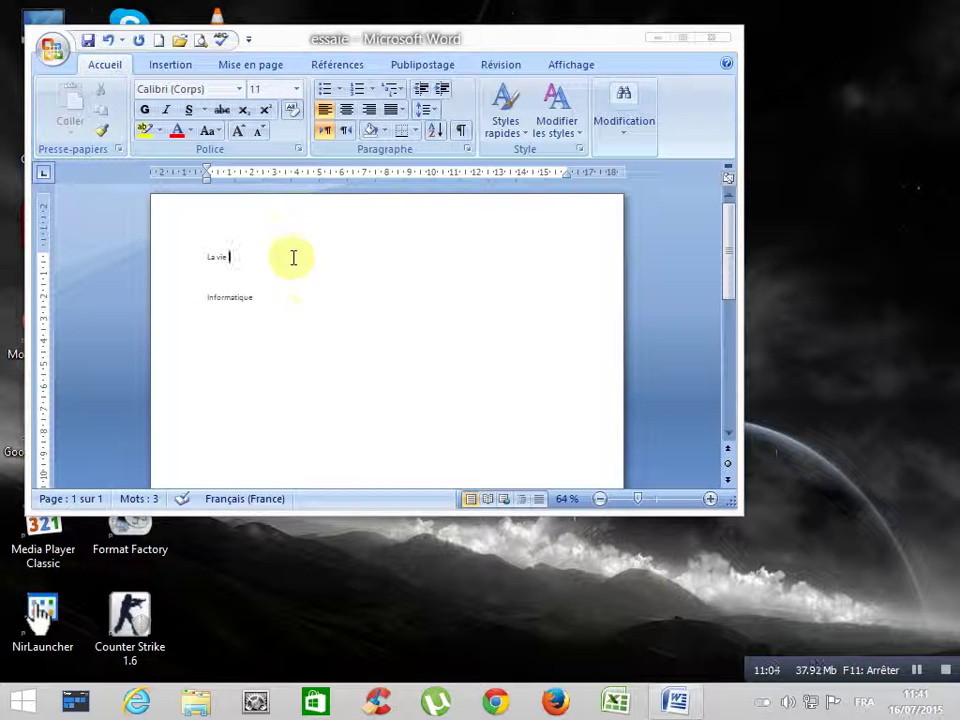
click(685, 40)
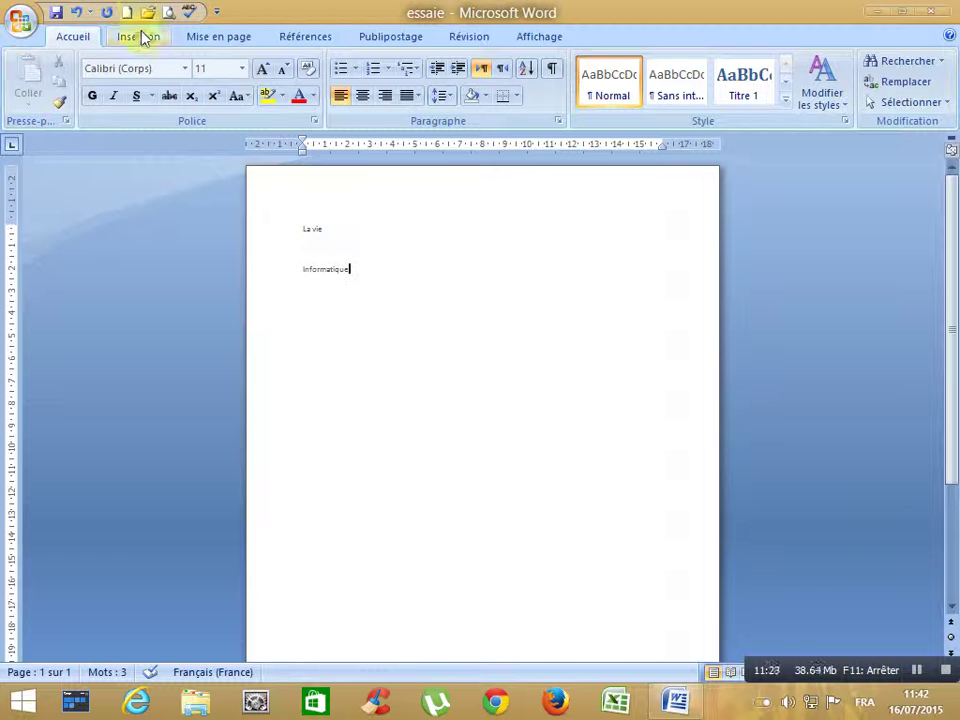
Add the Courrier électronique and Impression rapide commands to the Quick Access Toolbar.
click(215, 14)
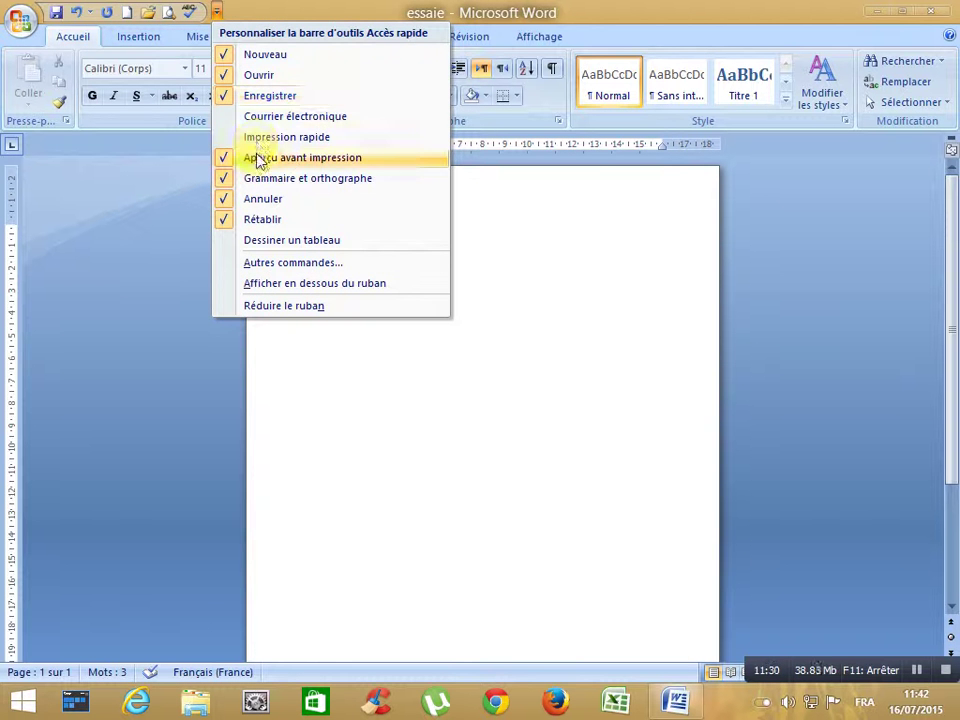
click(262, 117)
click(235, 13)
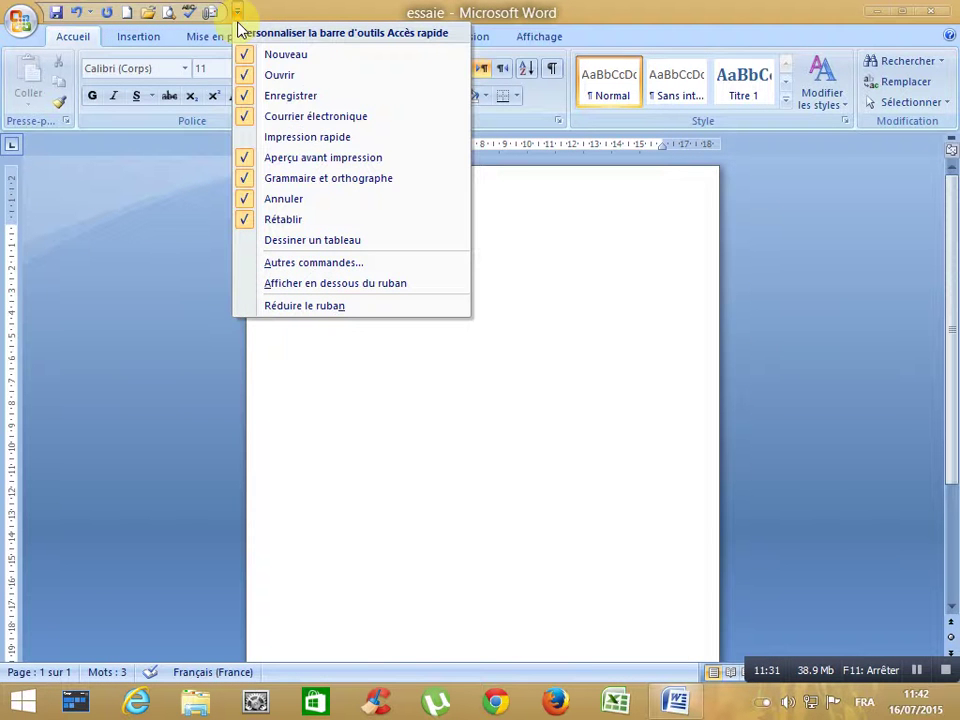
click(280, 137)
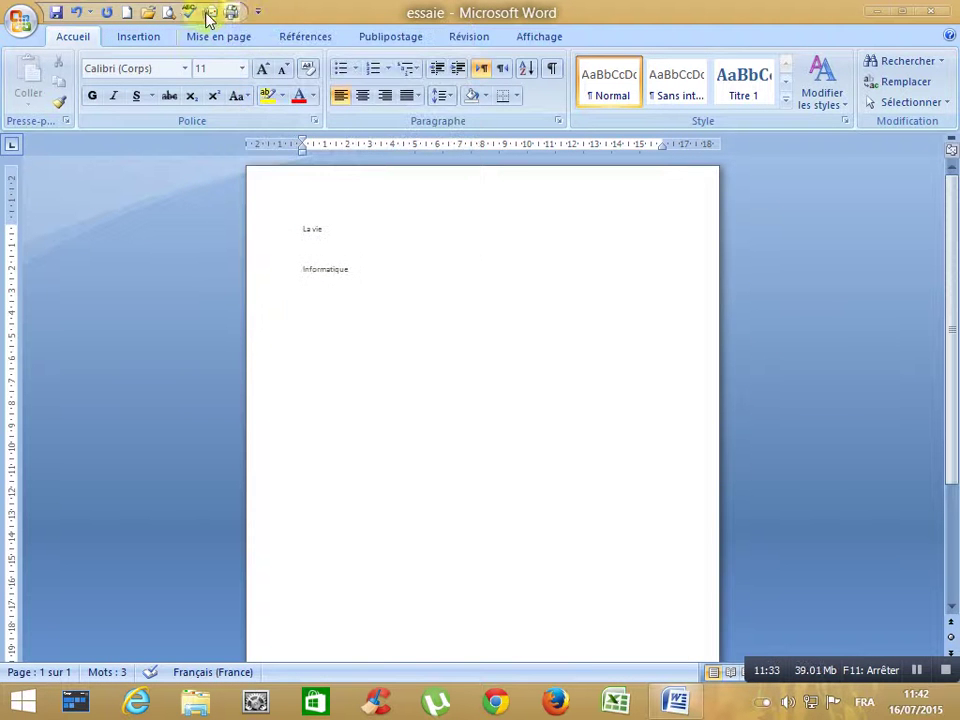
Open the Quick Access Toolbar customization in the Word options and list Toutes les commandes.
click(22, 26)
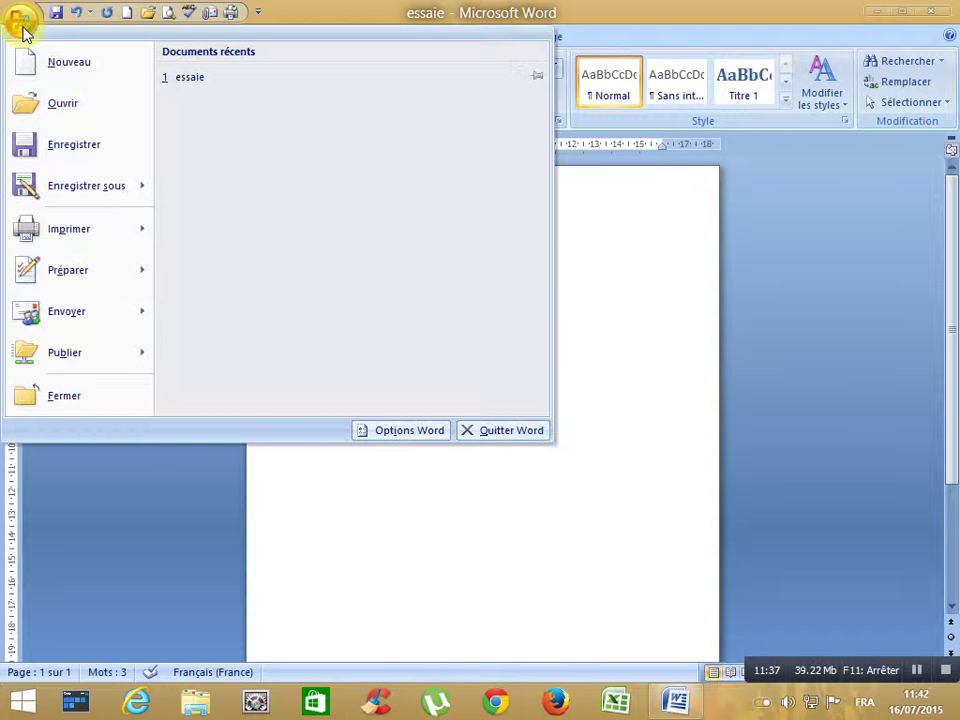
click(405, 432)
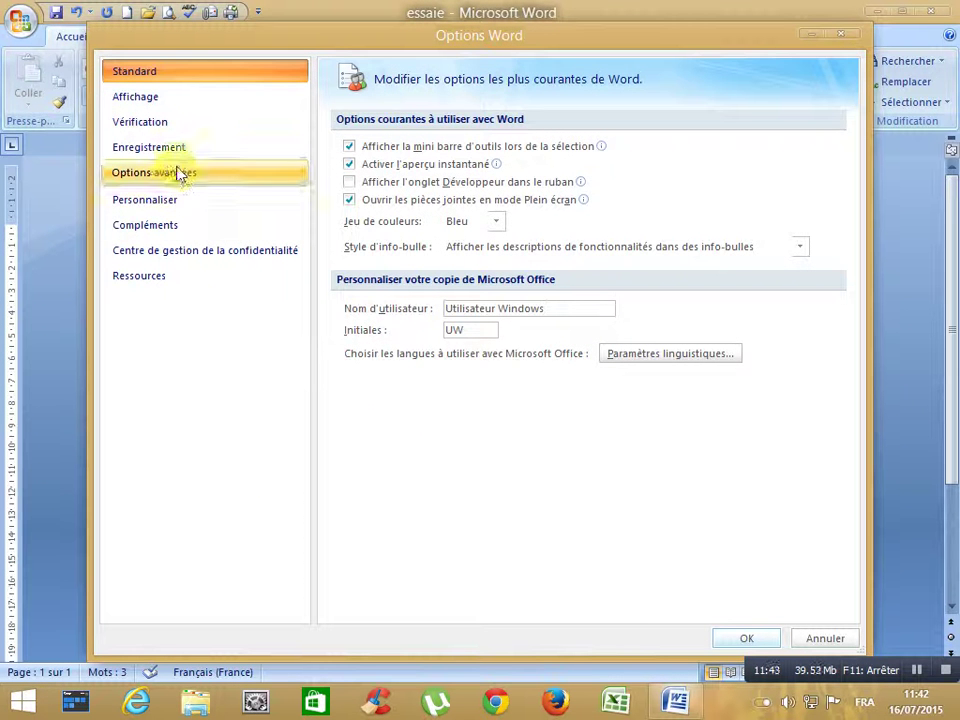
click(180, 205)
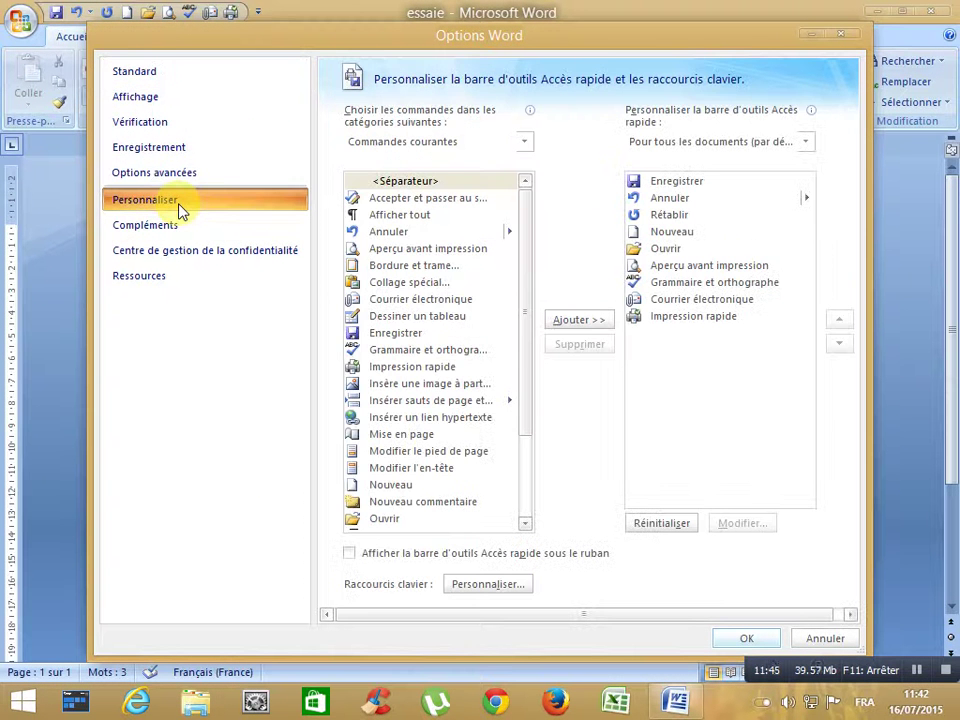
click(526, 146)
click(446, 196)
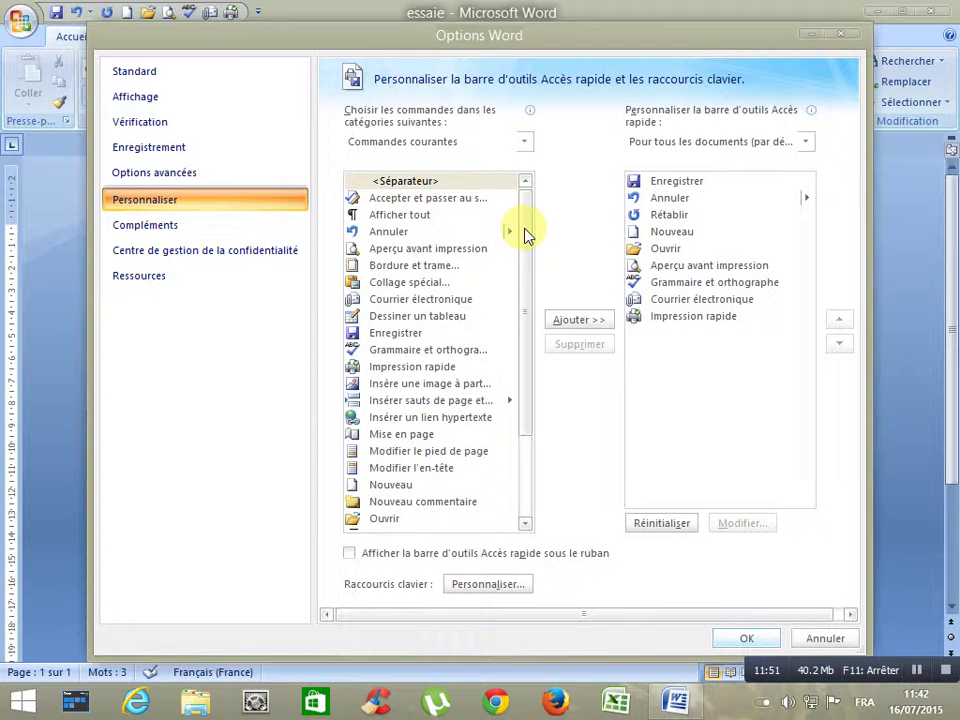
Find the Tabulations... command among all commands, add it to the Quick Access Toolbar, and apply the options.
scroll(528, 250, down, 8)
scroll(529, 280, down, 20)
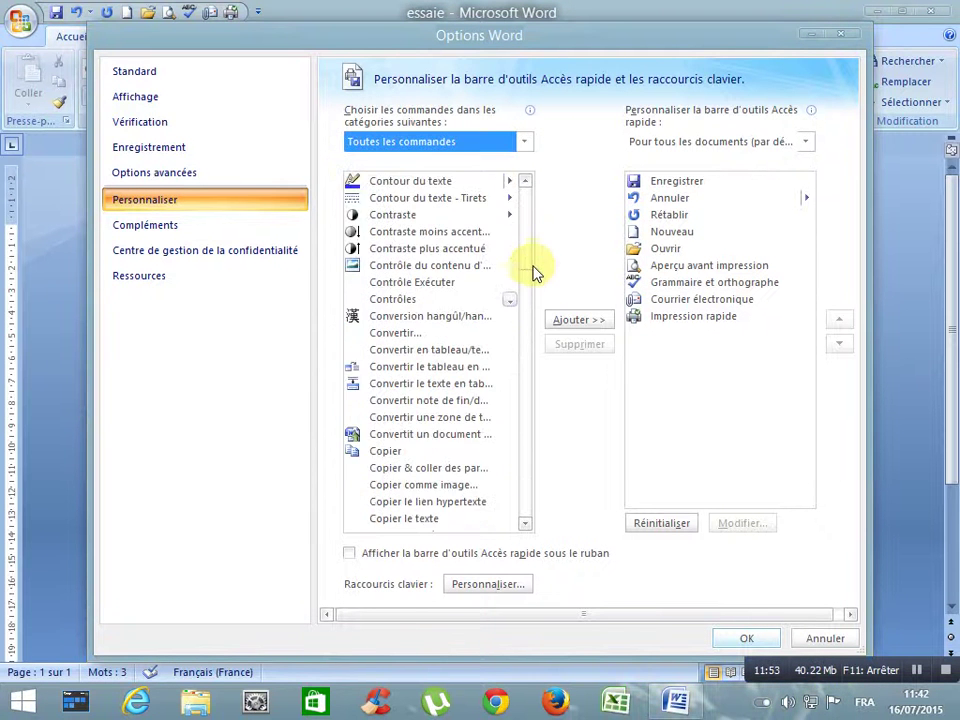
drag(530, 272, 523, 214)
click(424, 302)
key(t)
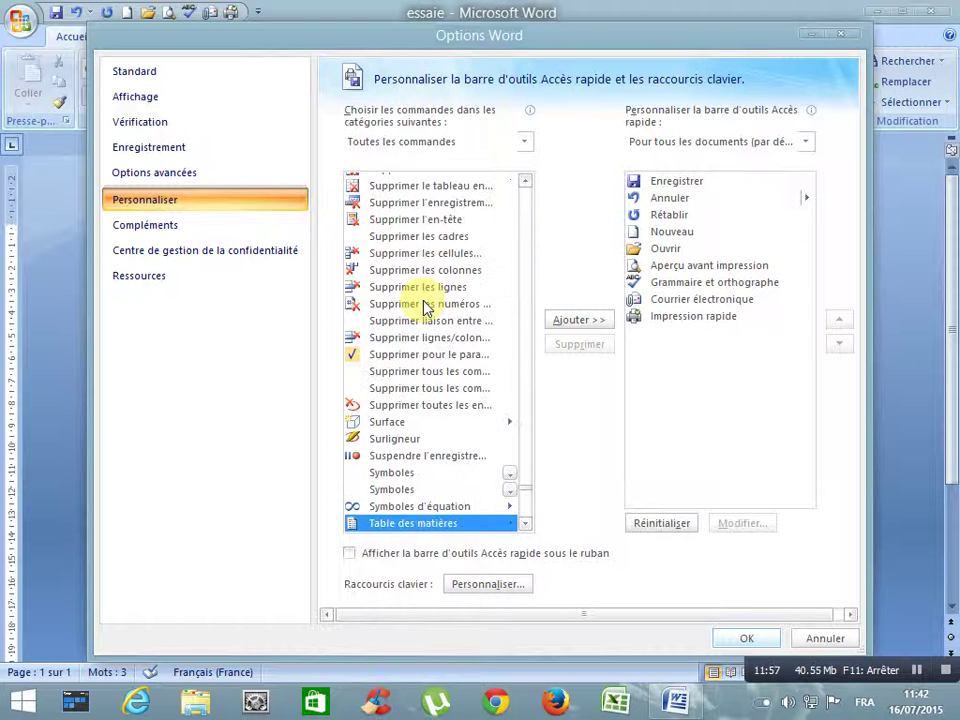
click(525, 523)
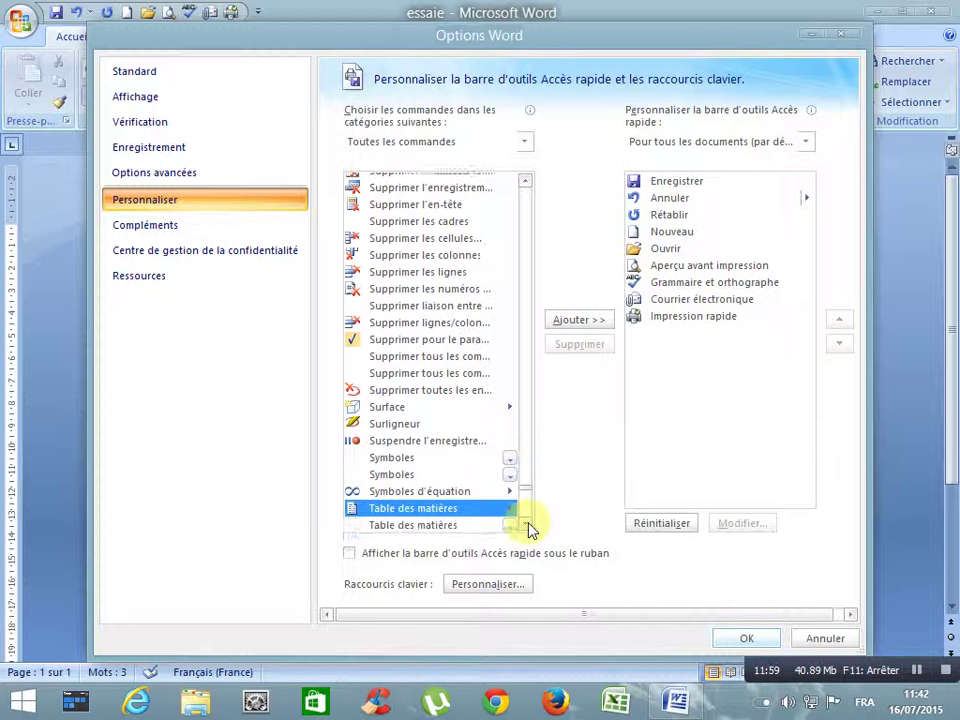
drag(530, 528, 530, 528)
click(427, 479)
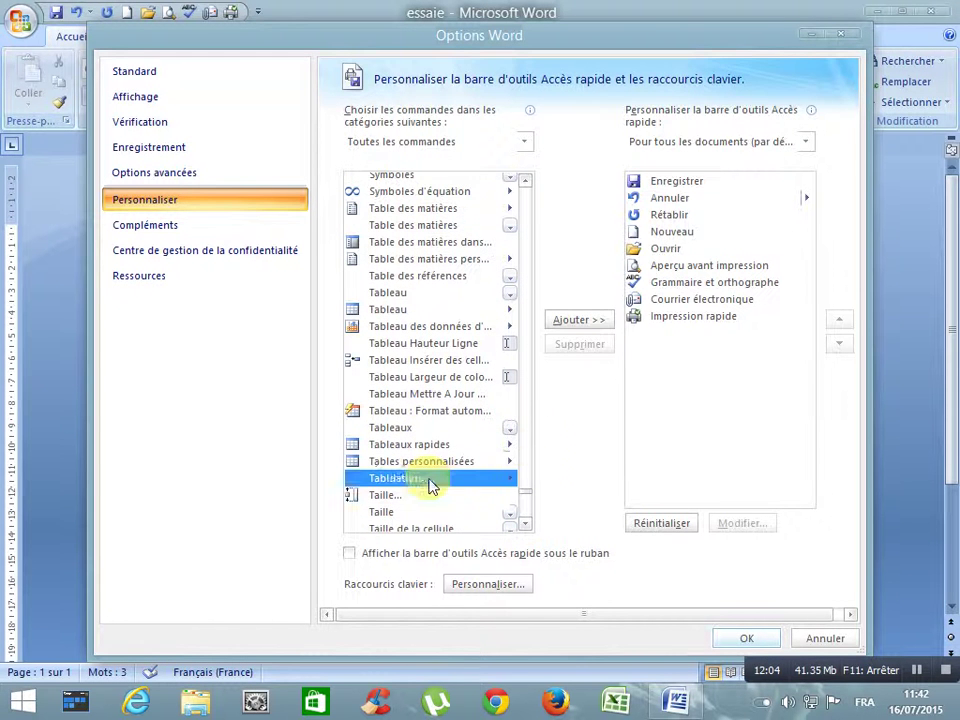
click(580, 324)
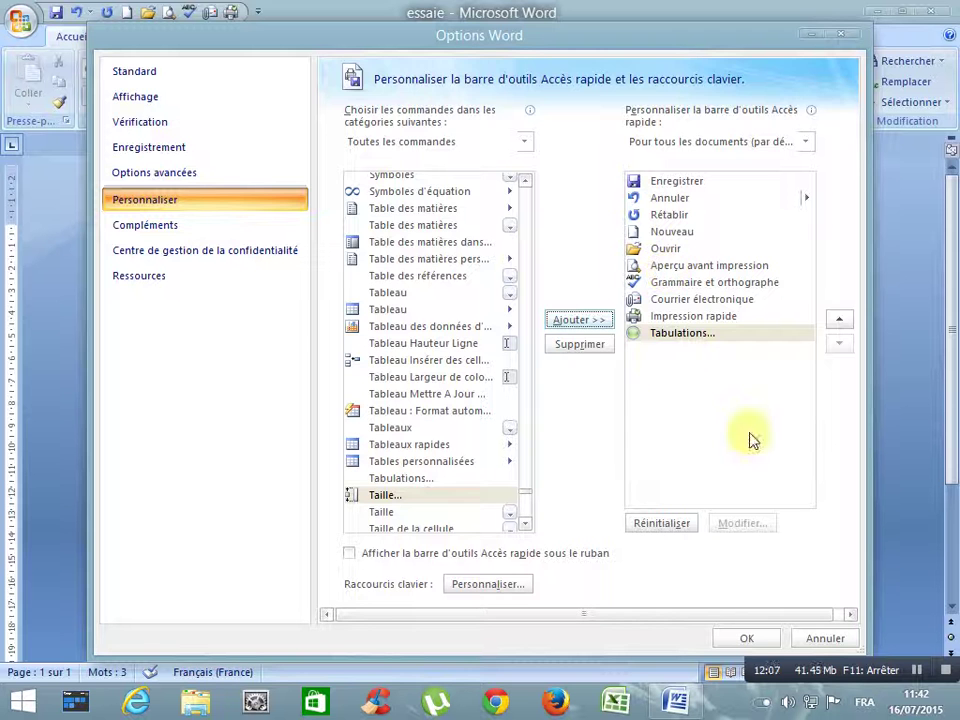
click(752, 638)
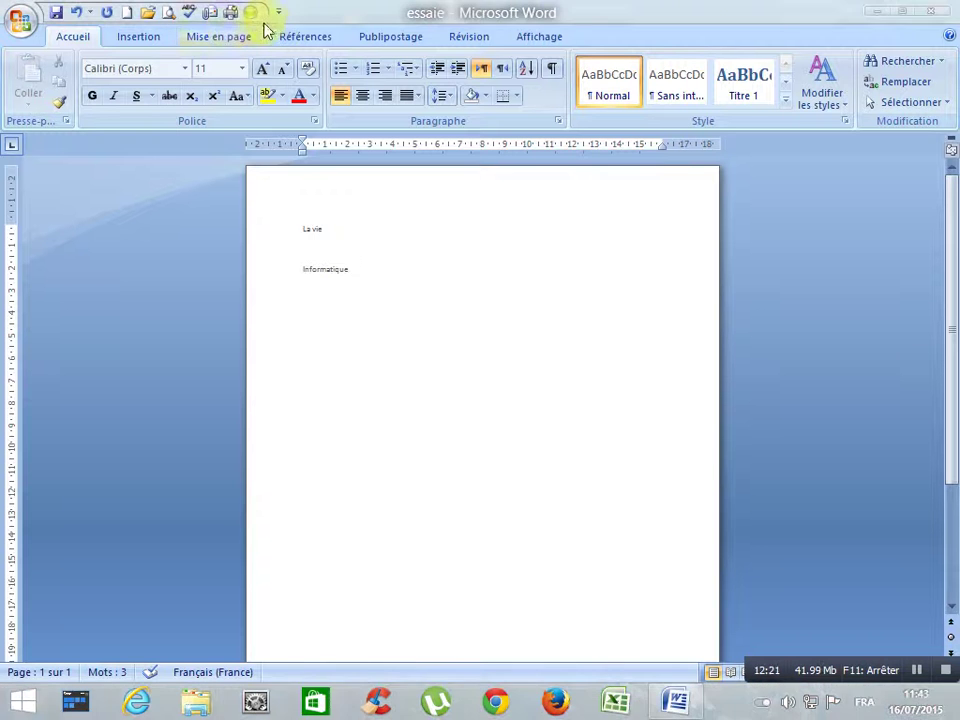
Reset the Quick Access Toolbar to its default content in the Word options and apply the change.
click(20, 20)
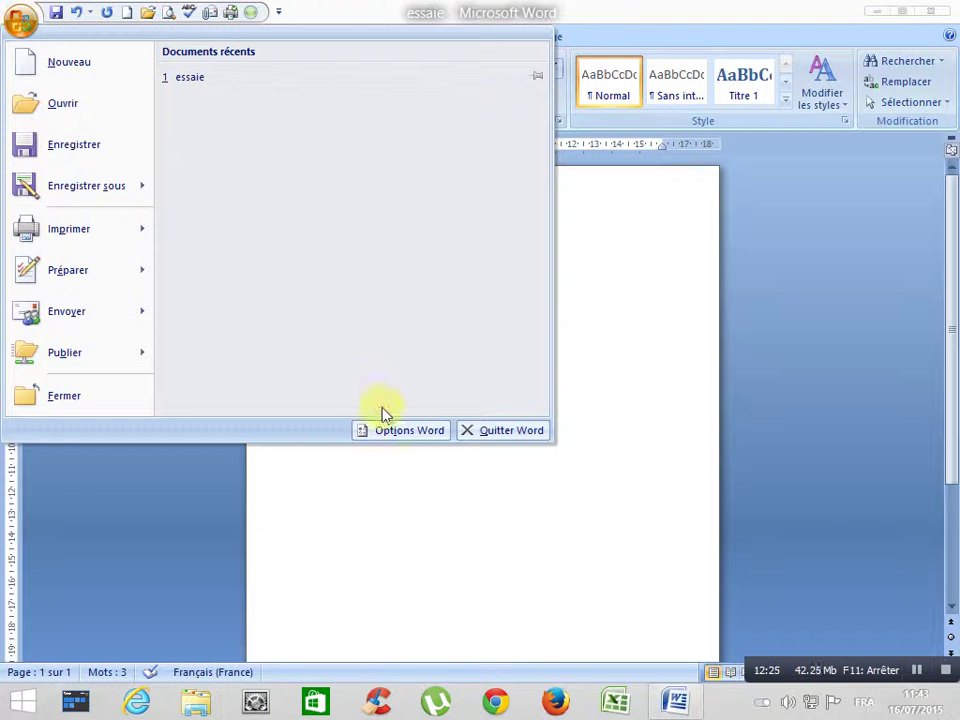
click(403, 432)
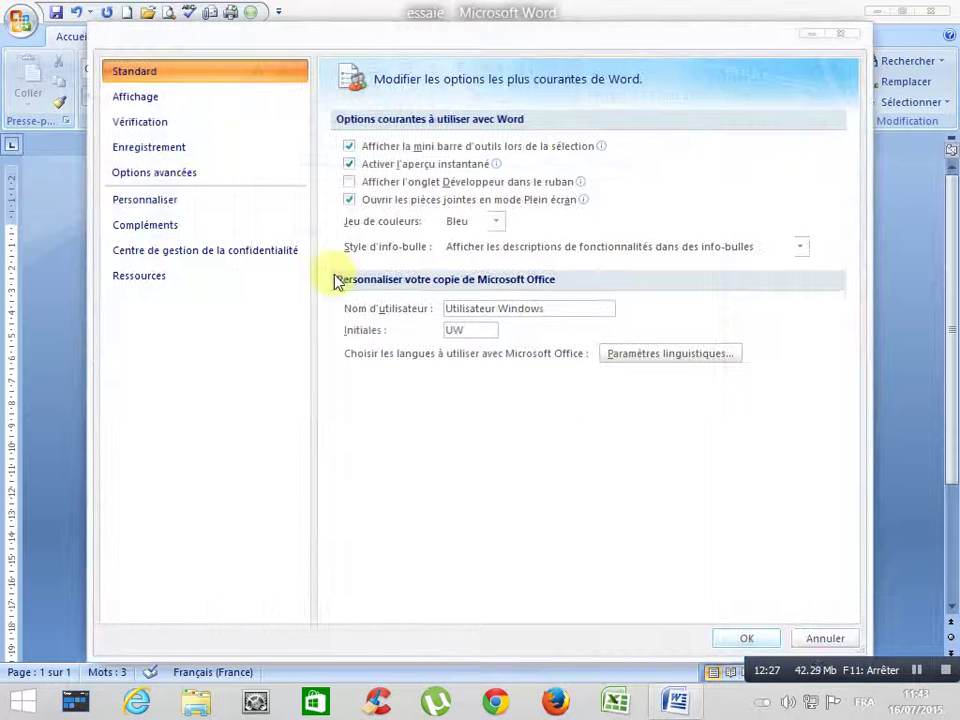
click(175, 200)
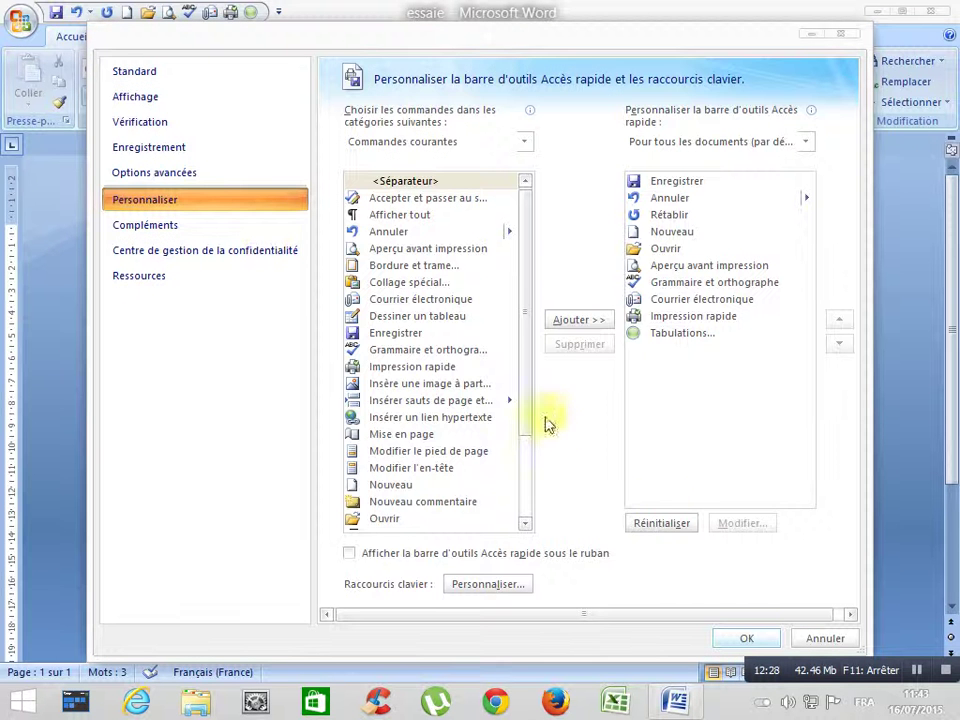
click(663, 526)
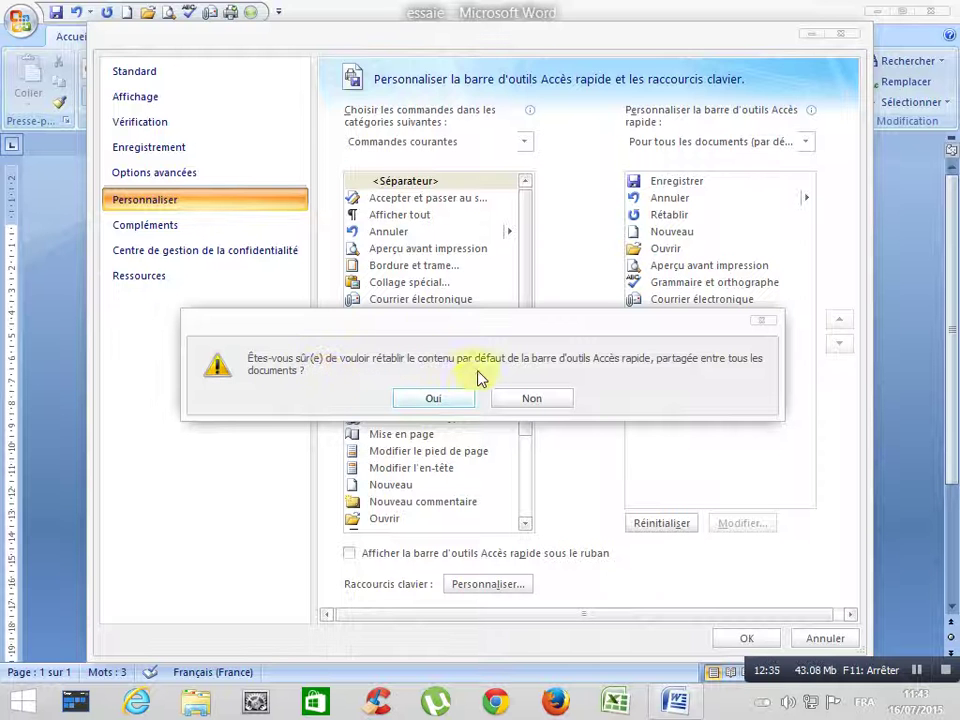
click(433, 398)
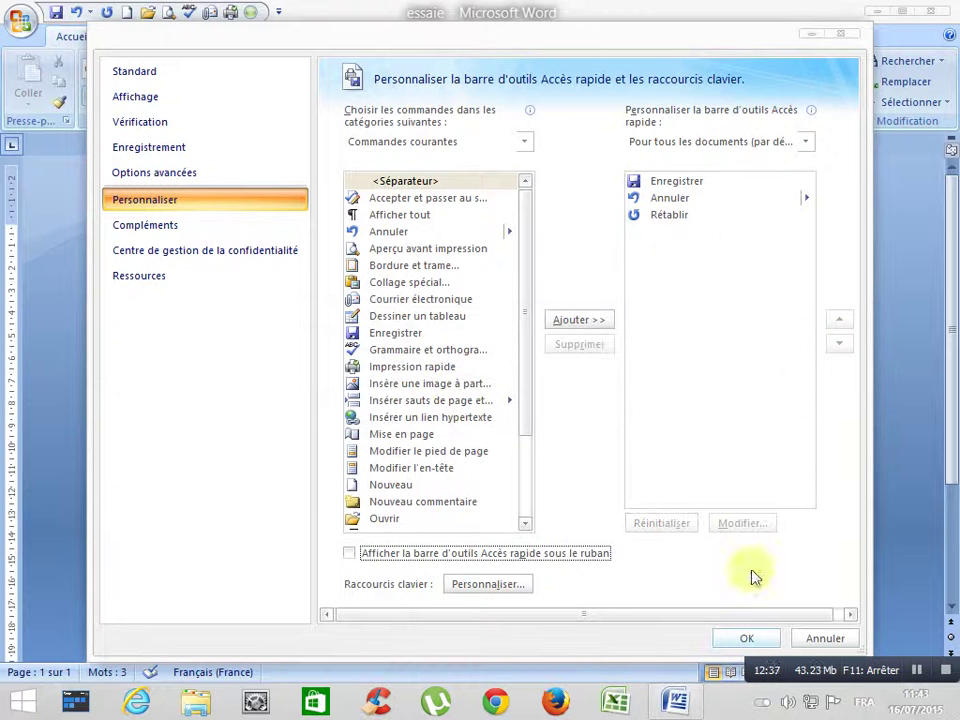
click(762, 644)
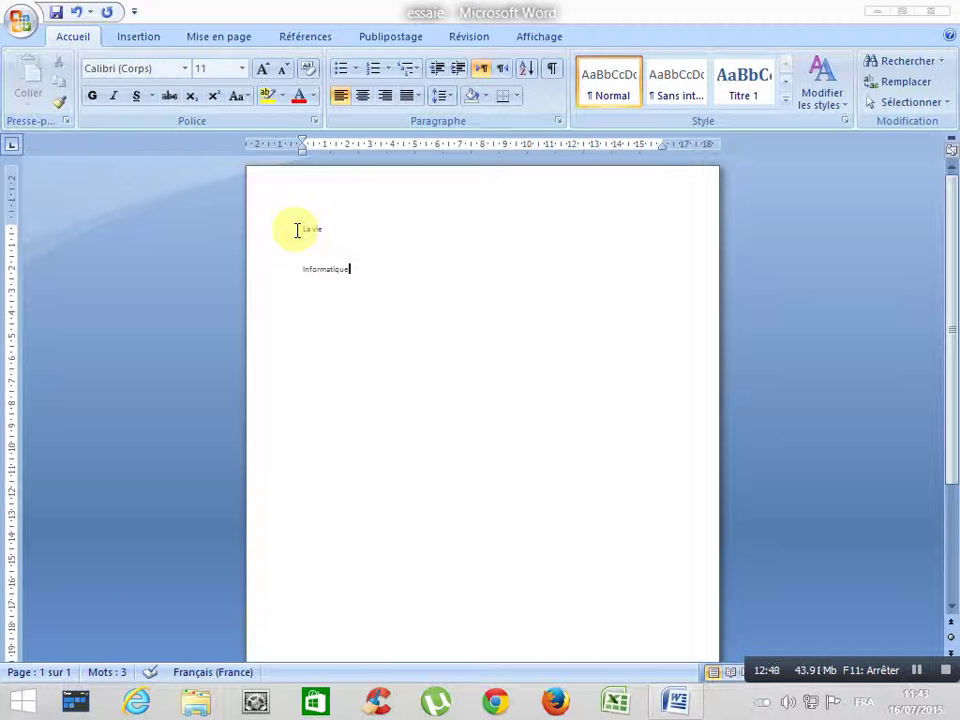
Select all the document text from "La vie" through "Informatique".
drag(302, 229, 402, 290)
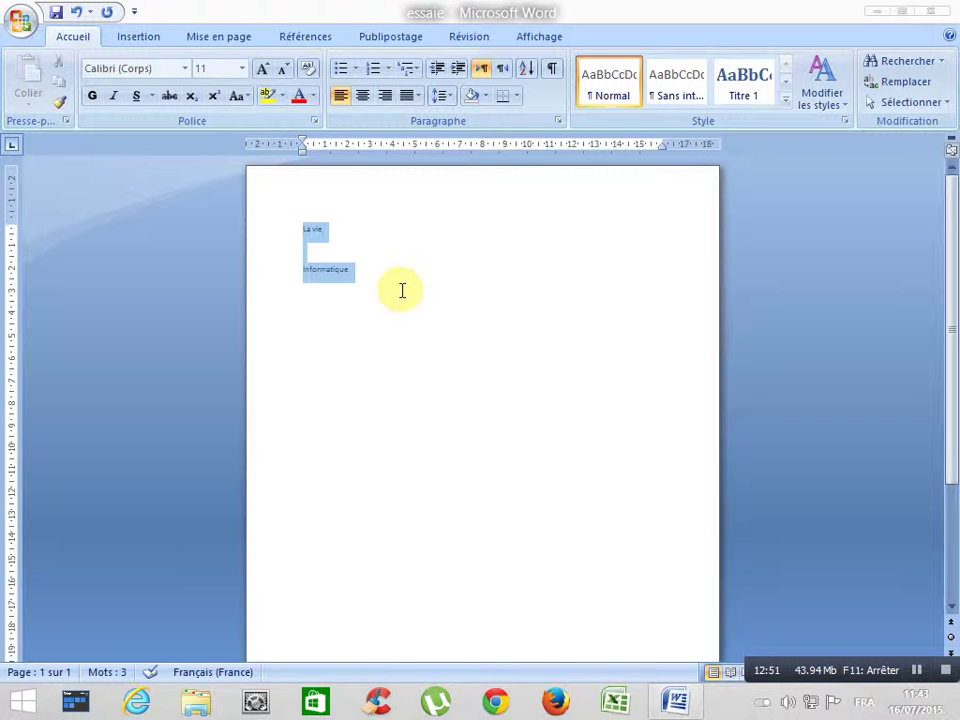